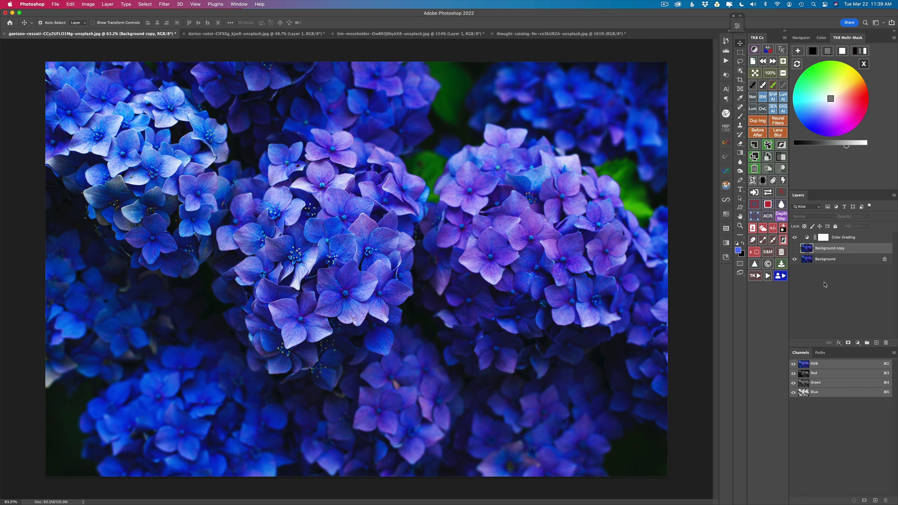
- Show the hydrangea's blurred Background copy and toggle Color Grading off and on to compare
left_click(825, 286)
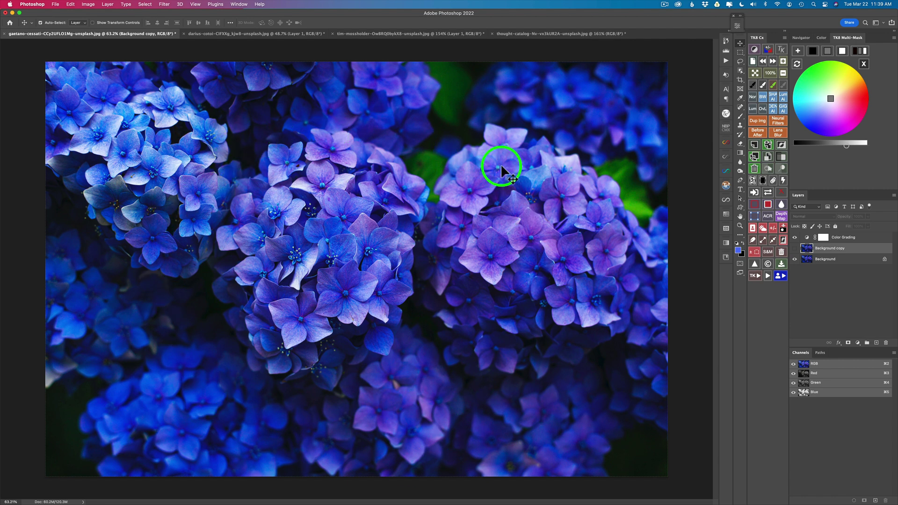
left_click(794, 248)
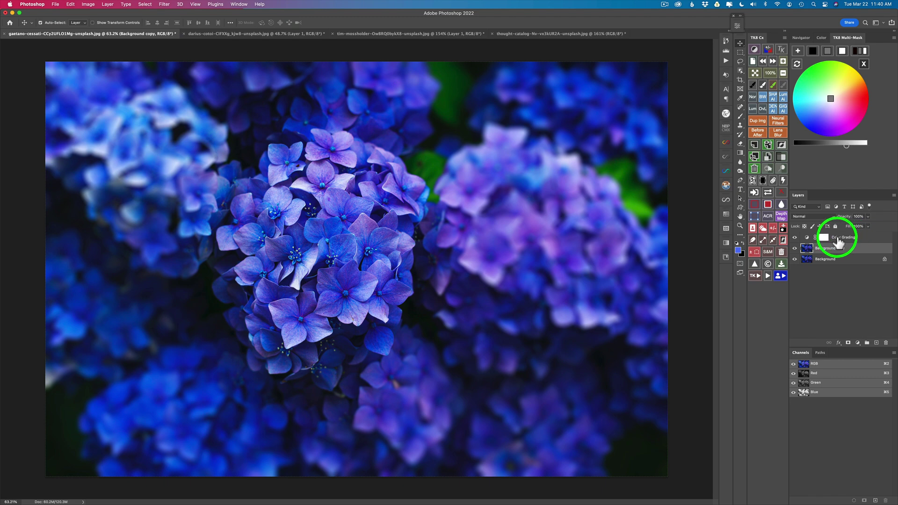
left_click(794, 238)
left_click(794, 237)
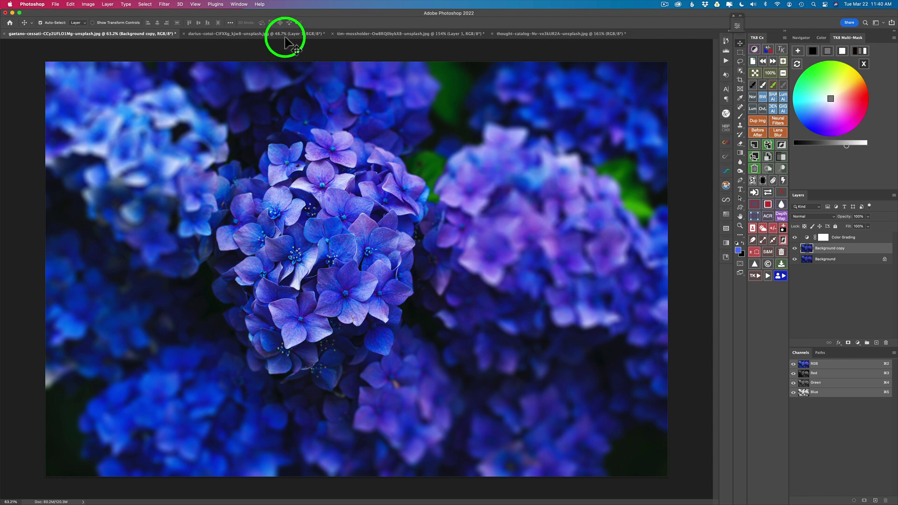
- On the pink lily photo, toggle the blurred Layer 1 off and on twice for a before/after view
left_click(260, 33)
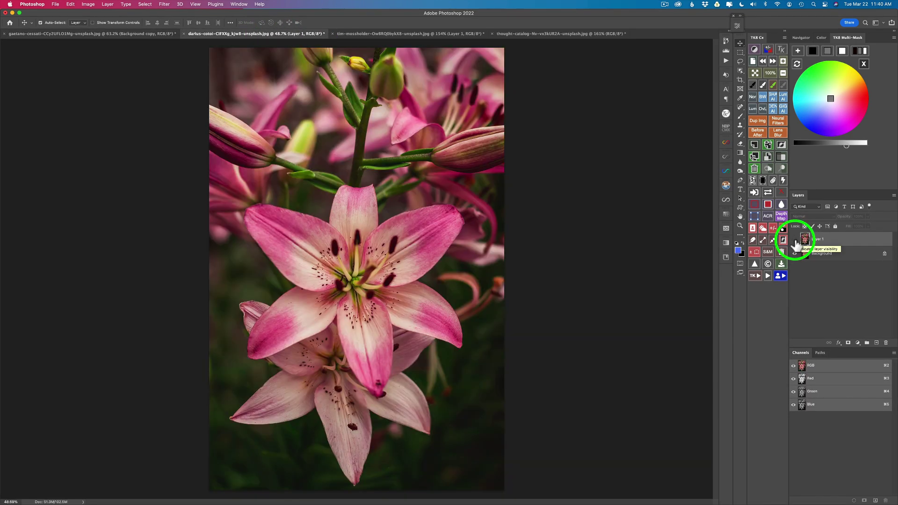
left_click(794, 239)
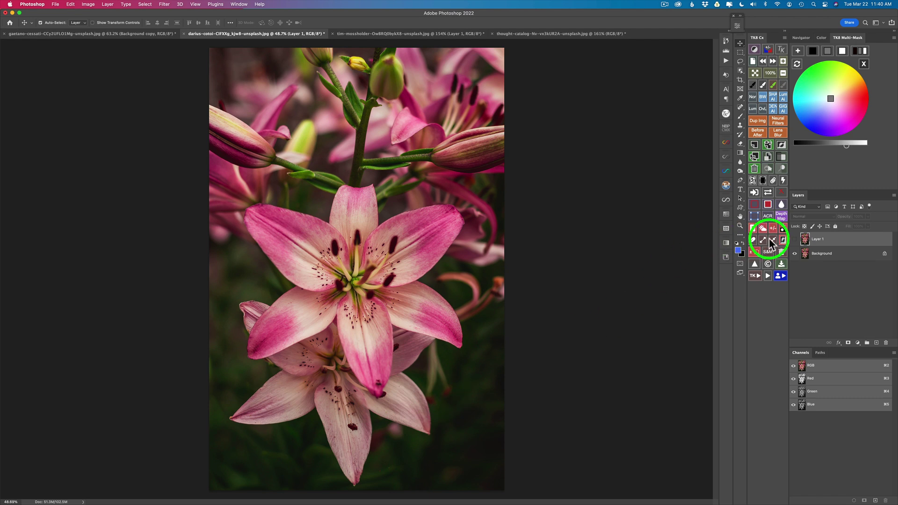
left_click(795, 240)
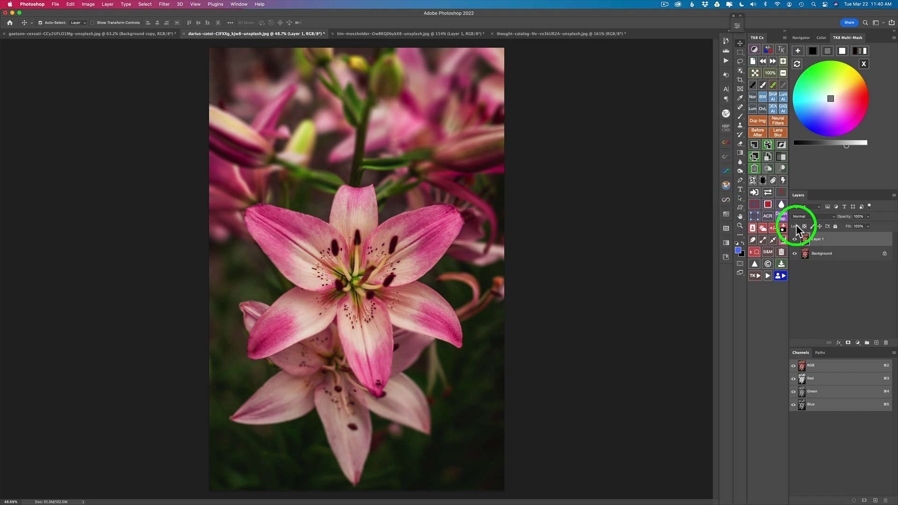
left_click(794, 240)
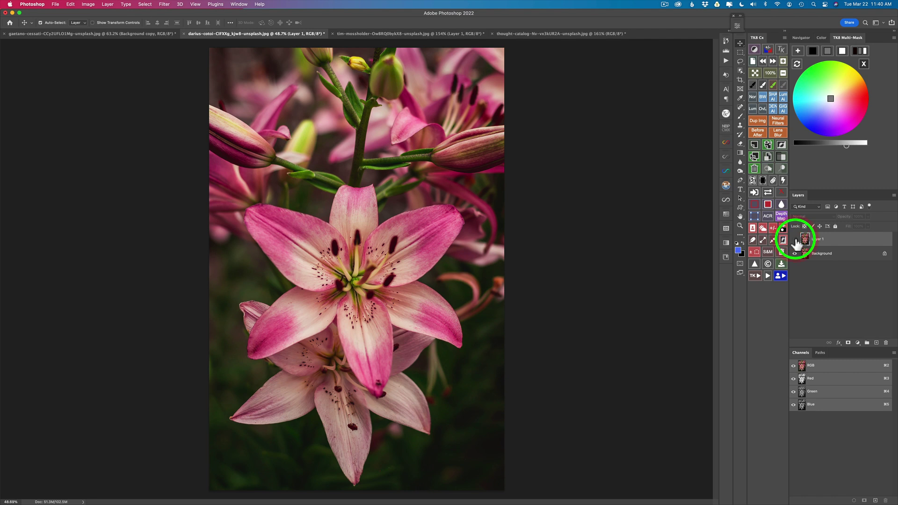
left_click(794, 240)
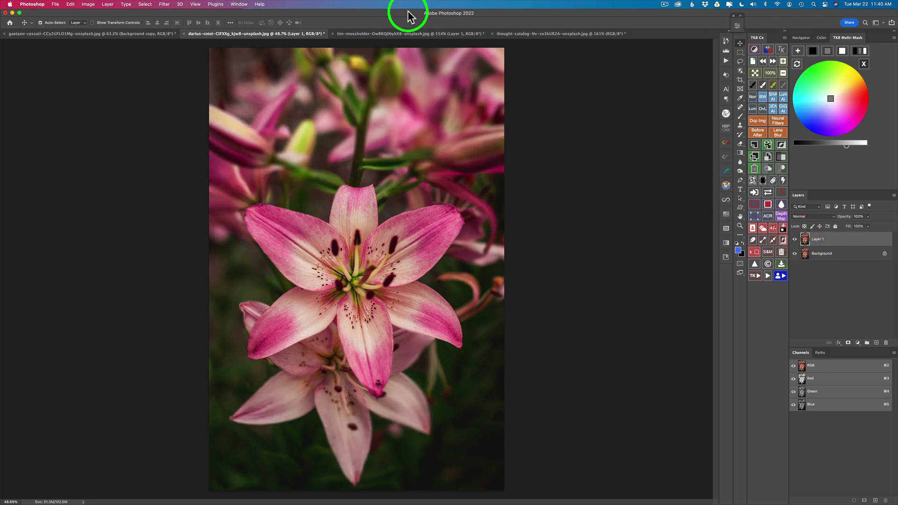
left_click(401, 34)
- Toggle the engine photo's blurred Layer 1 off, then back on to soften the air cleaner's surroundings
left_click(795, 237)
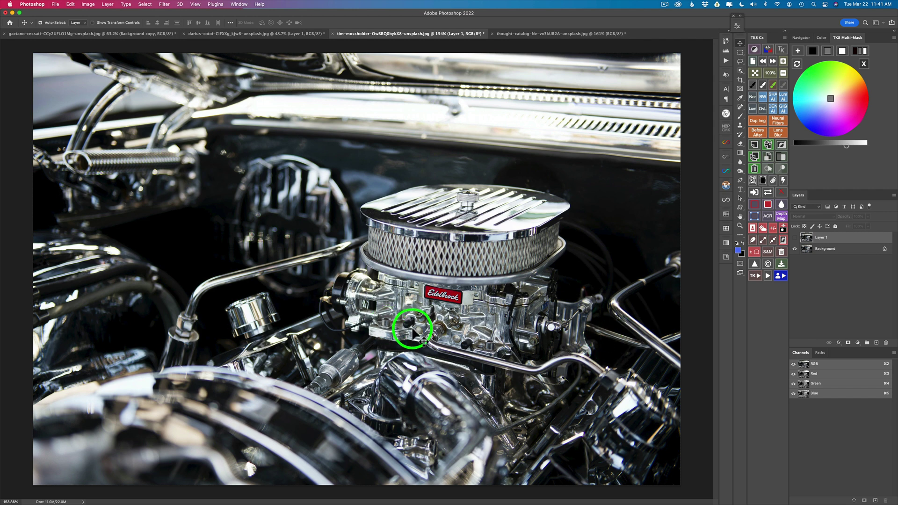
left_click(793, 238)
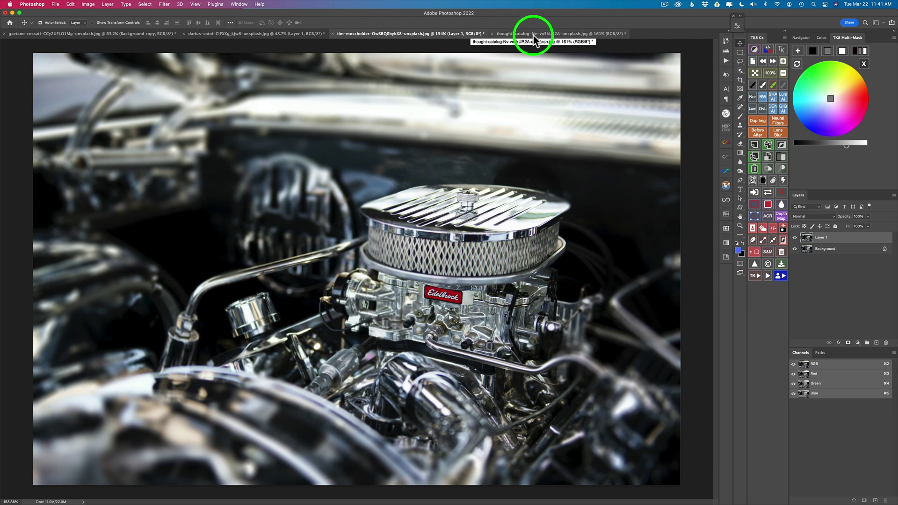
- Switch to the woman-with-laptop photo and make its blurred Layer 1 visible
left_click(535, 34)
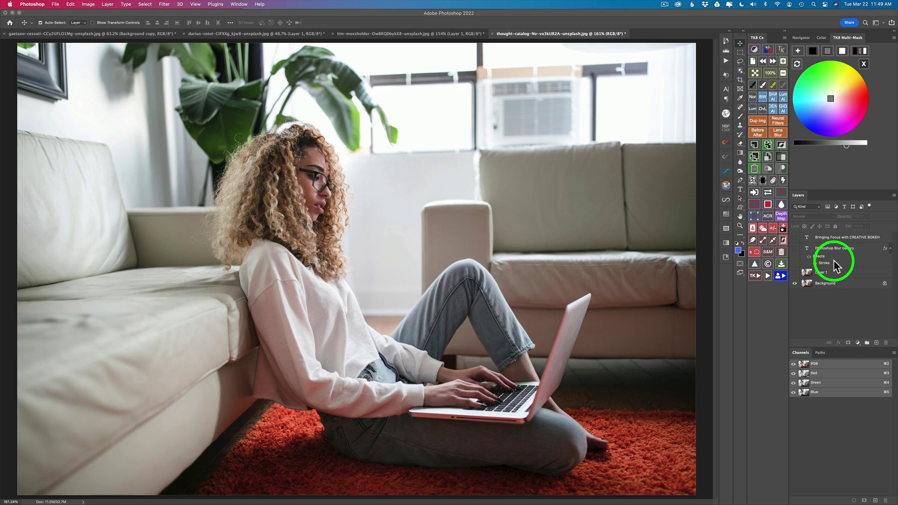
left_click(795, 273)
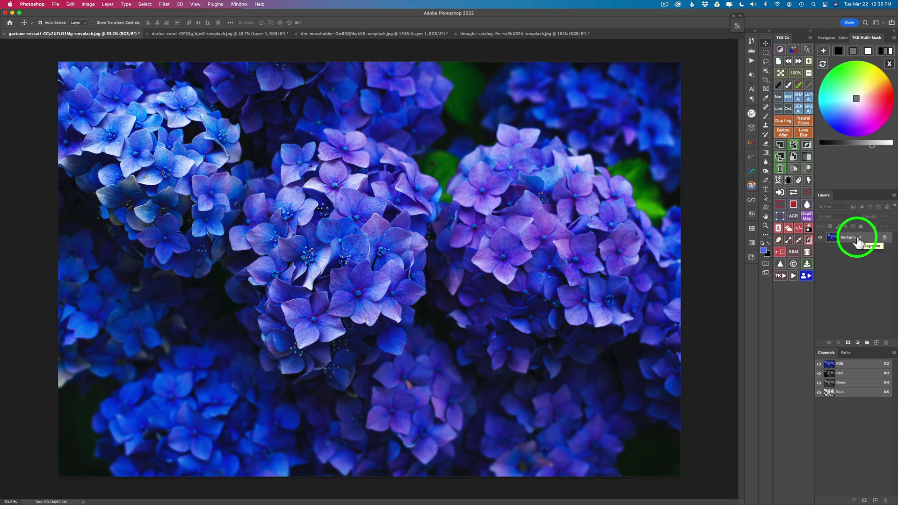
- Duplicate the hydrangea background to Layer 1 and apply Filter > Blur Gallery > Iris Blur
key("super+j")
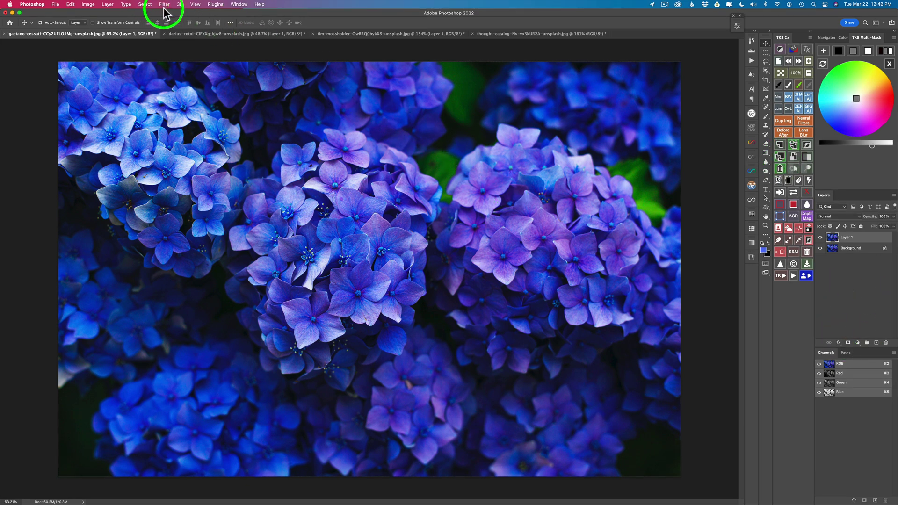
left_click(164, 5)
mouse_move(212, 100)
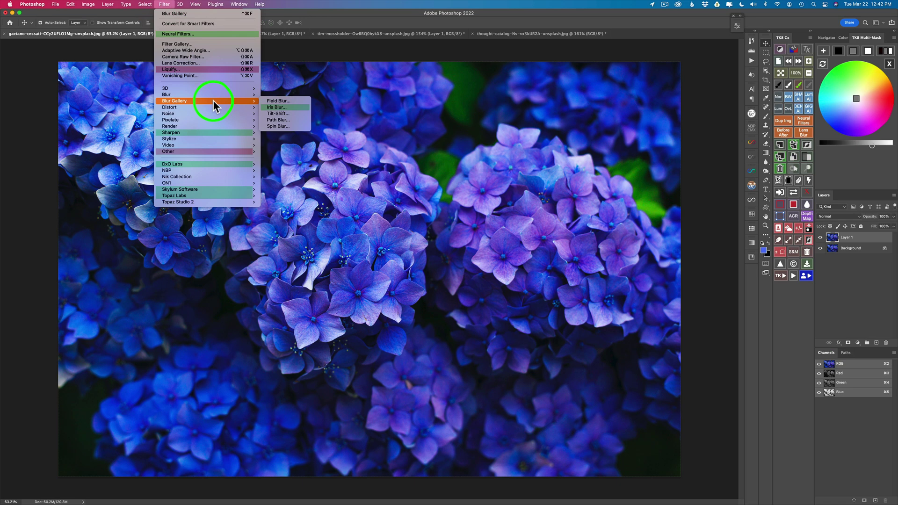
left_click(288, 107)
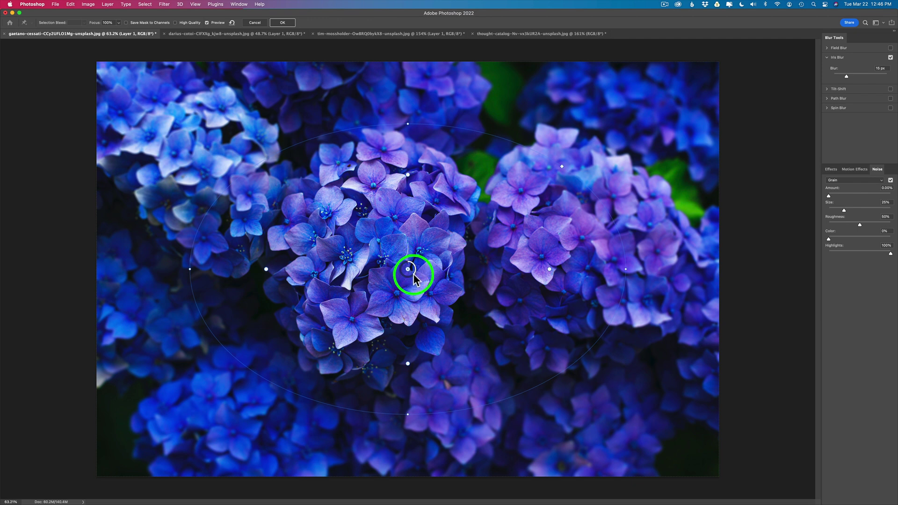
- Try much stronger Iris Blur amounts, then settle the blur at 14 px
mouse_move(411, 276)
left_mouse_down()
mouse_move(402, 264)
mouse_move(404, 273)
mouse_move(405, 265)
mouse_move(411, 269)
left_mouse_up()
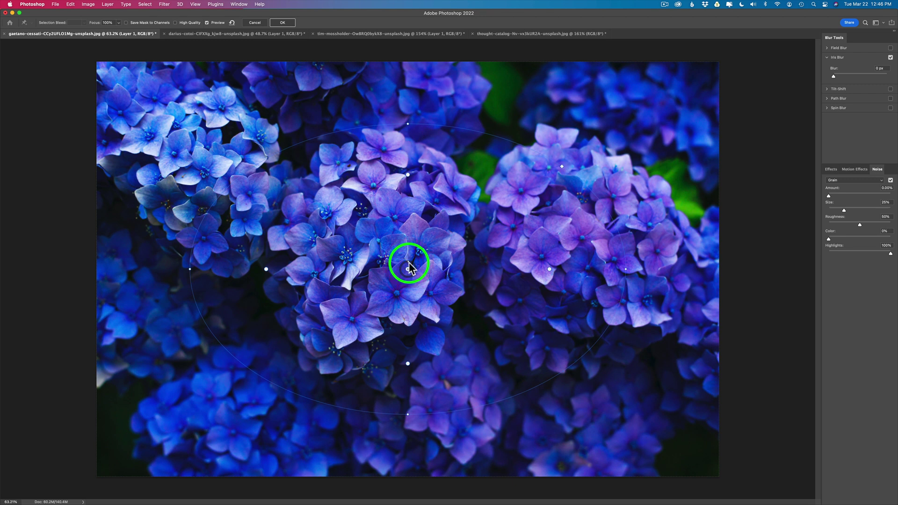
left_click_drag(410, 268, 415, 271)
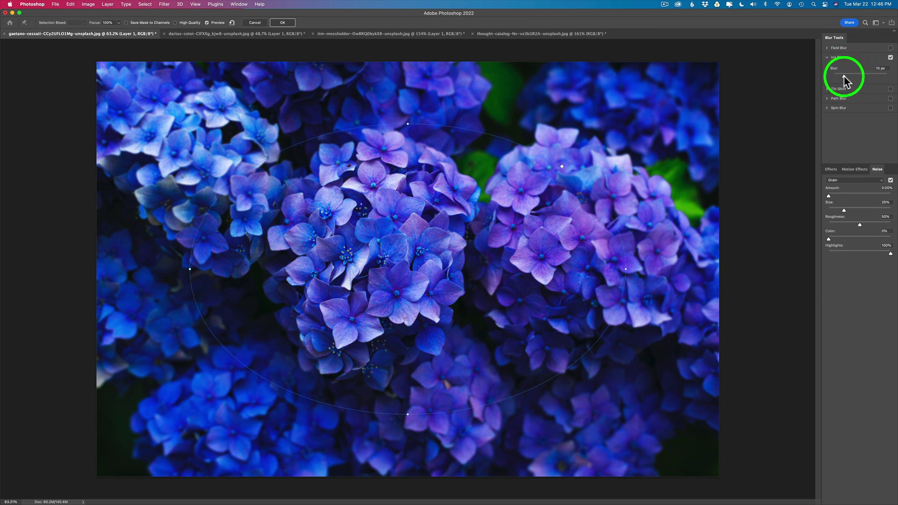
left_click_drag(845, 76, 860, 77)
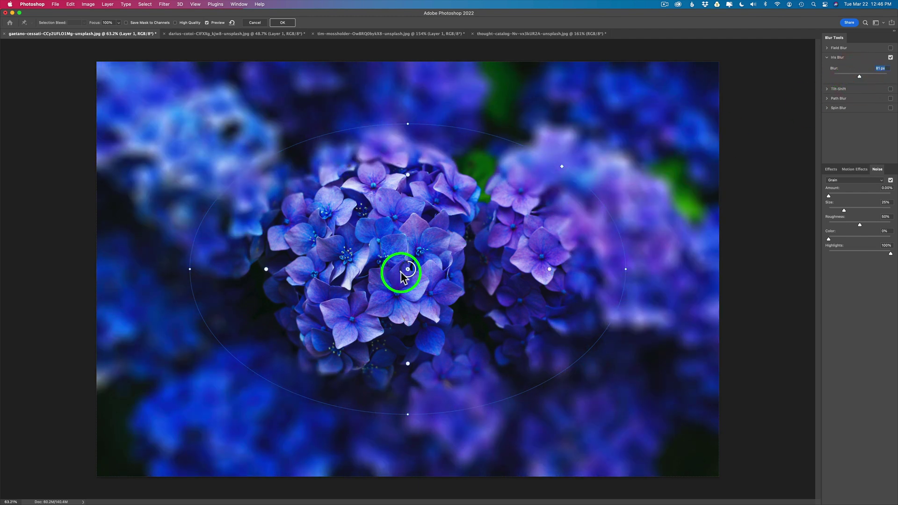
left_click_drag(401, 271, 414, 274)
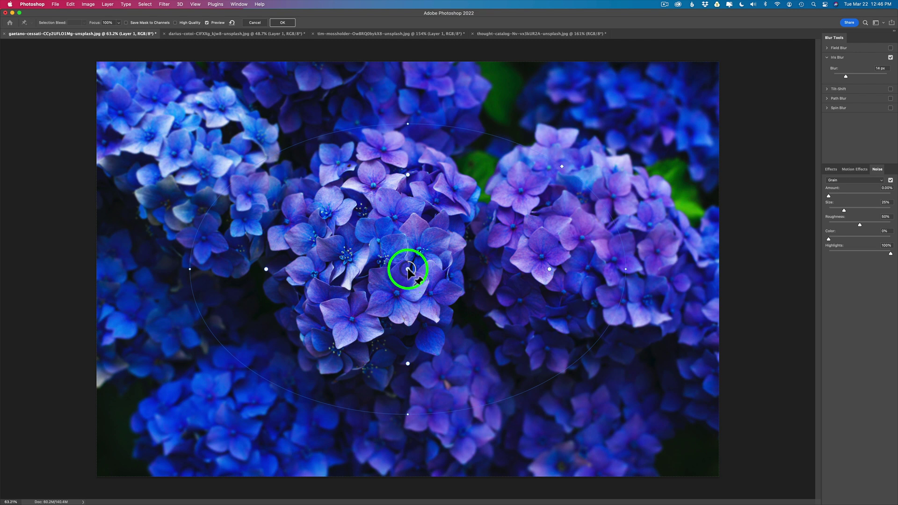
- Shift the focus centre left, narrow and square off the sharp ellipse, and push its transition outward
left_click_drag(409, 271, 380, 265)
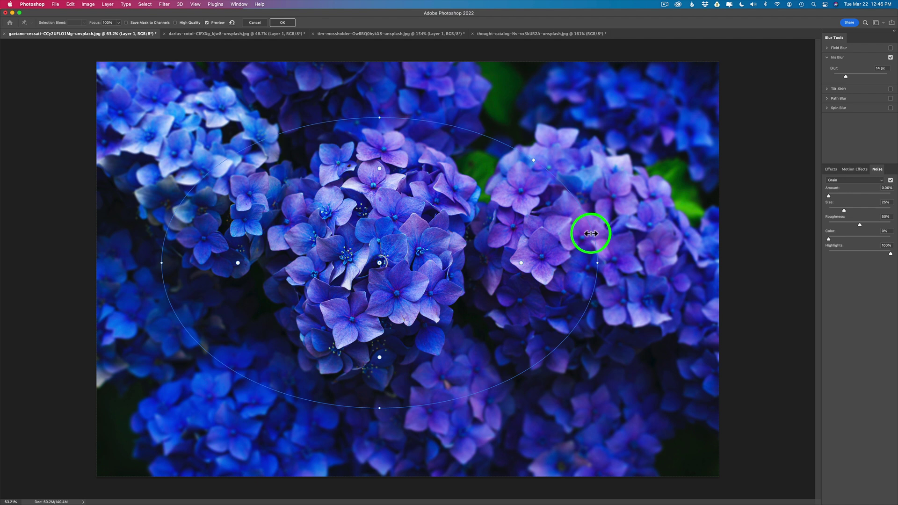
mouse_move(588, 233)
left_mouse_down()
mouse_move(550, 236)
mouse_move(577, 232)
left_mouse_up()
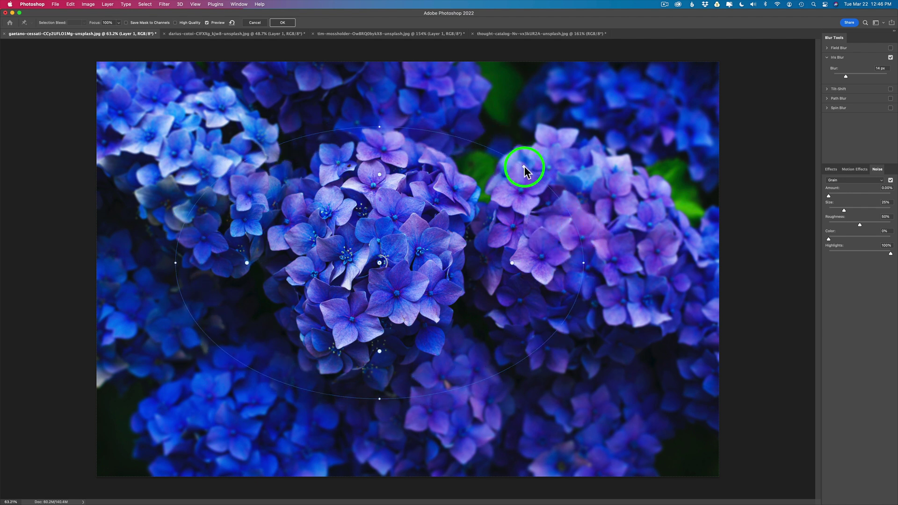
mouse_move(523, 166)
left_mouse_down()
mouse_move(569, 137)
mouse_move(514, 157)
left_mouse_up()
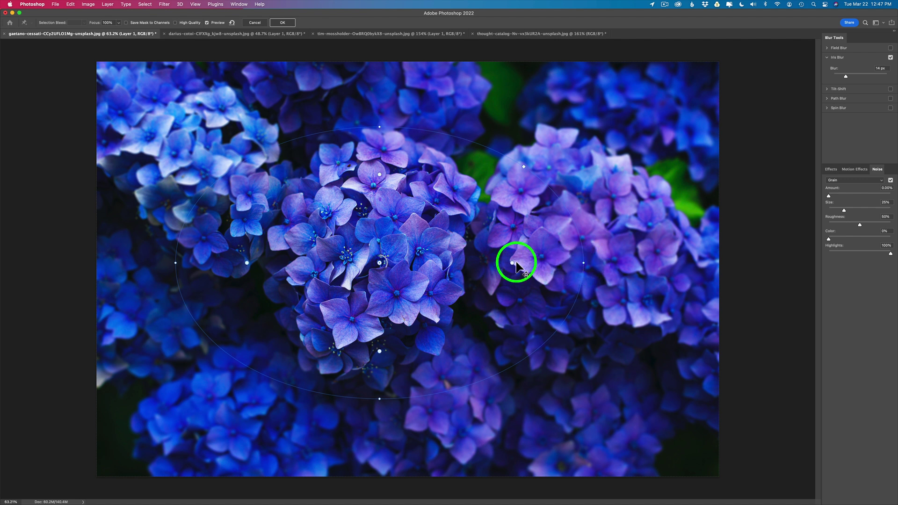
mouse_move(511, 262)
left_mouse_down()
mouse_move(551, 260)
mouse_move(497, 262)
mouse_move(523, 260)
mouse_move(509, 261)
left_mouse_up()
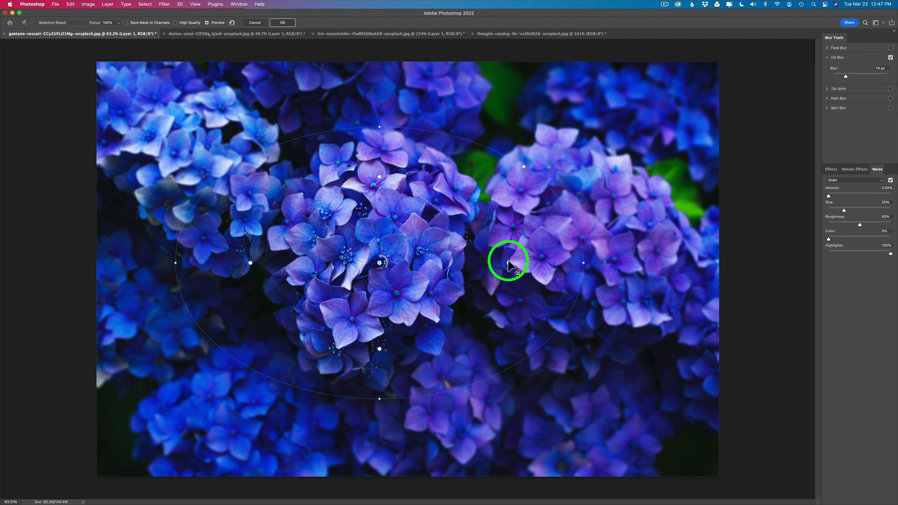
mouse_move(508, 263)
left_mouse_down()
mouse_move(553, 259)
mouse_move(510, 262)
left_mouse_up()
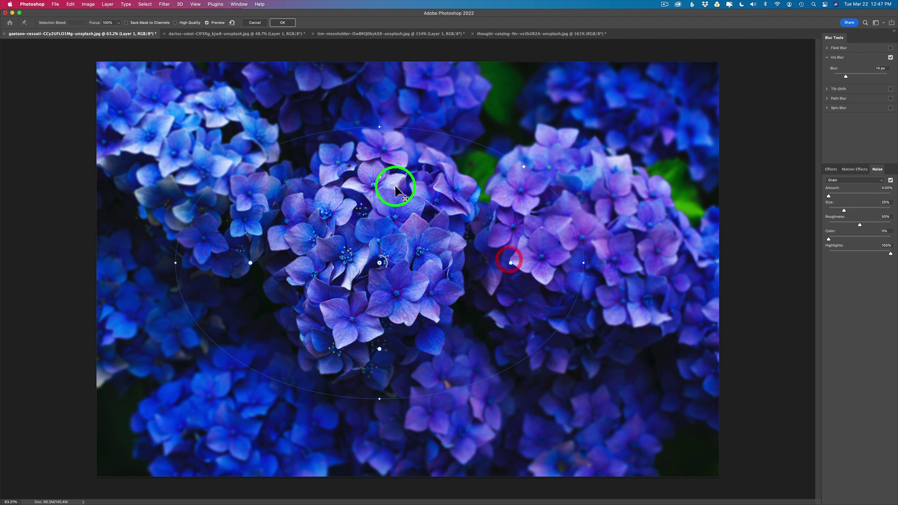
- Add a second blur pin above the centre and adjust the feather on the ellipse's left side
left_click(379, 175)
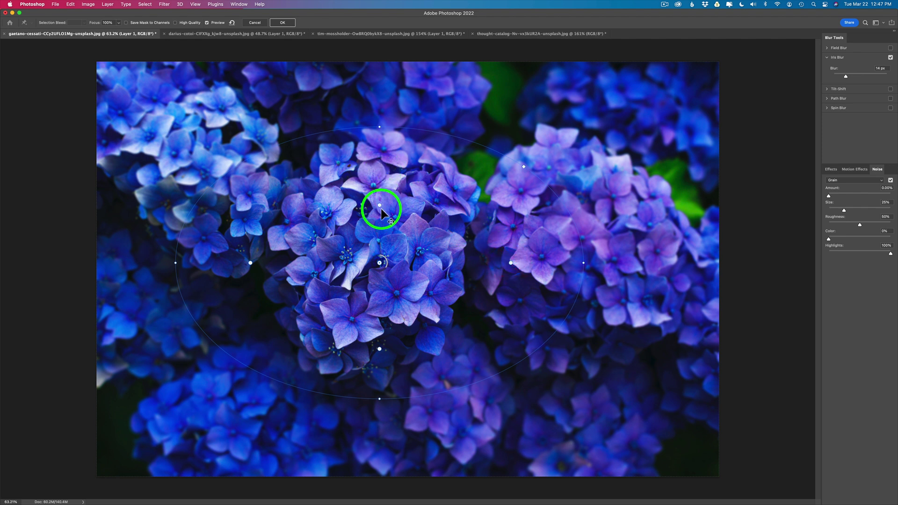
left_click_drag(381, 209, 379, 209)
left_click(250, 263)
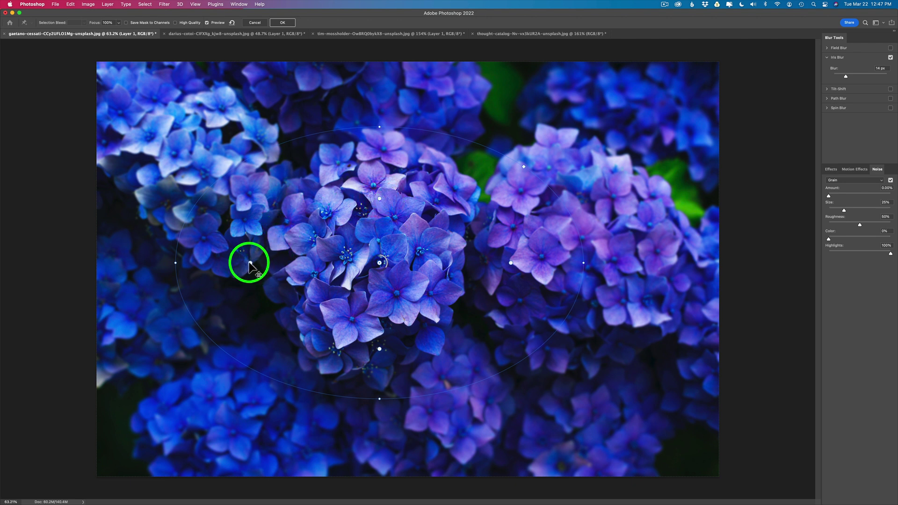
mouse_move(251, 263)
left_mouse_down()
mouse_move(226, 263)
mouse_move(249, 262)
mouse_move(239, 263)
left_mouse_up()
left_click_drag(239, 263, 240, 262)
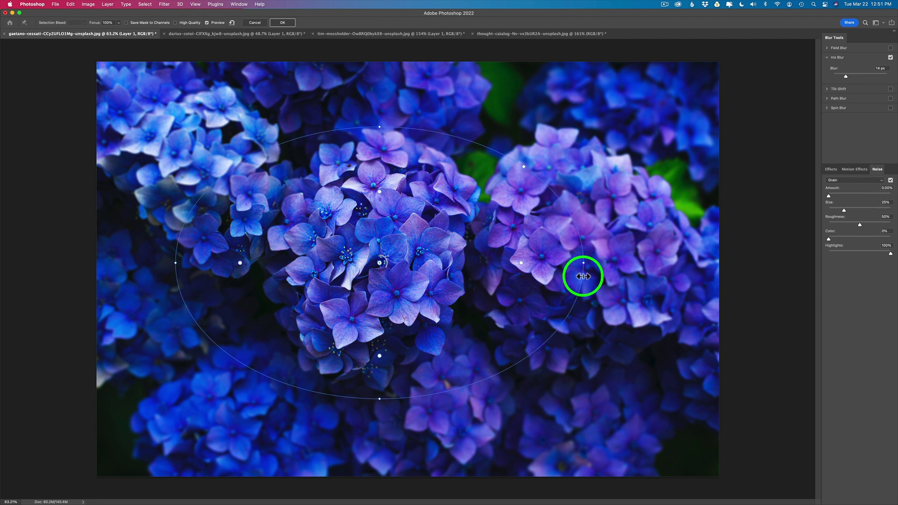
- Narrow the sharp zone, centre it on the middle hydrangea, enlarge it, and tilt it along the flower
left_click_drag(583, 277, 518, 273)
left_click_drag(380, 263, 371, 261)
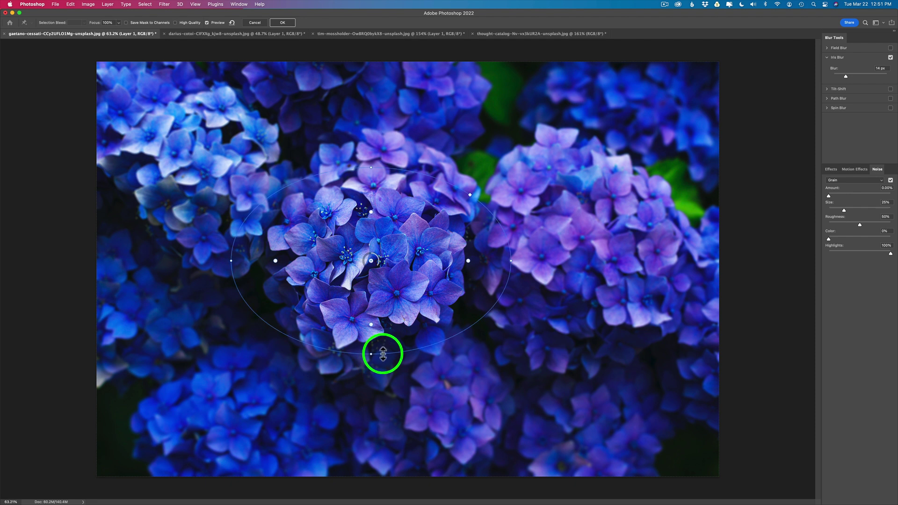
left_click_drag(382, 357, 380, 371)
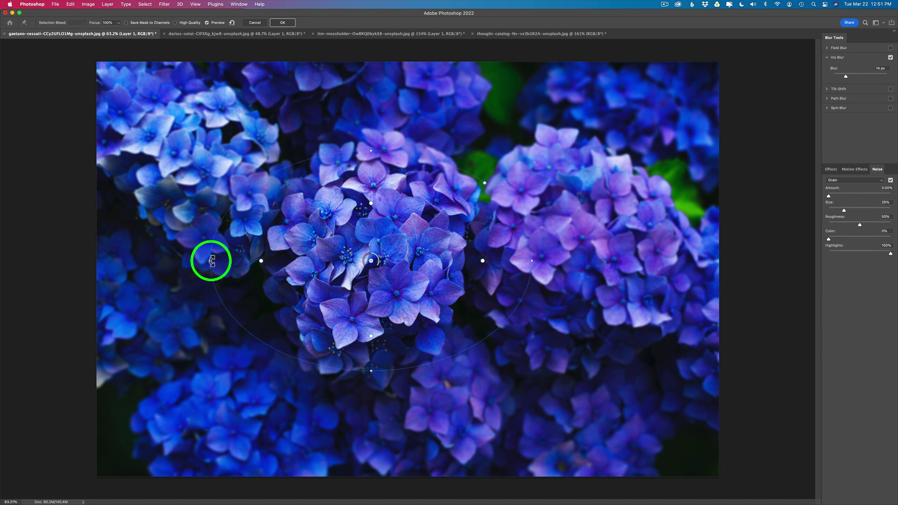
mouse_move(207, 260)
left_mouse_down()
mouse_move(254, 262)
mouse_move(219, 263)
left_mouse_up()
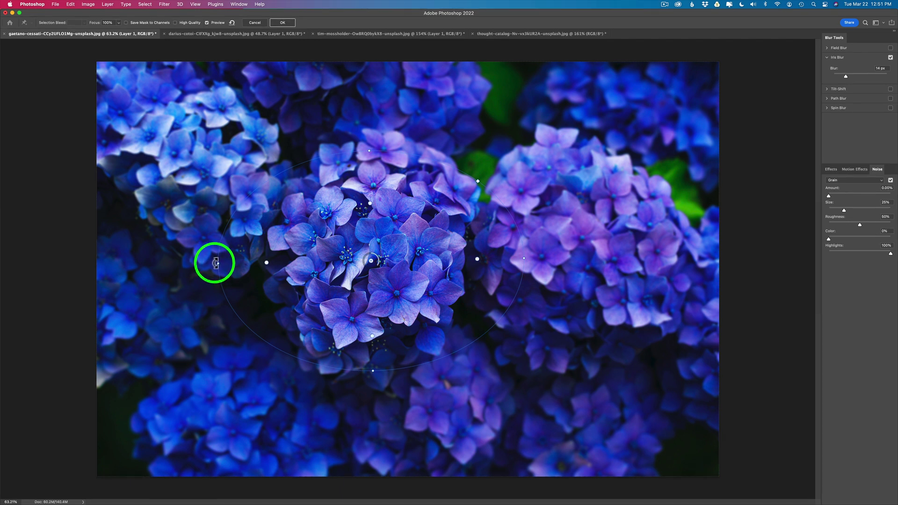
left_click_drag(216, 264, 216, 275)
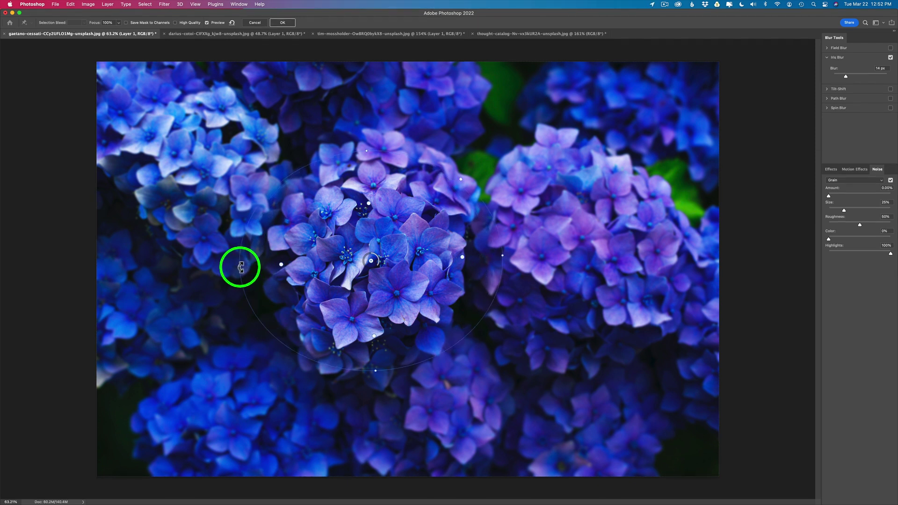
- Resize the sharp zone over the lower petals and set blur to about 16 px after trying 32 px
left_click_drag(244, 297, 258, 271)
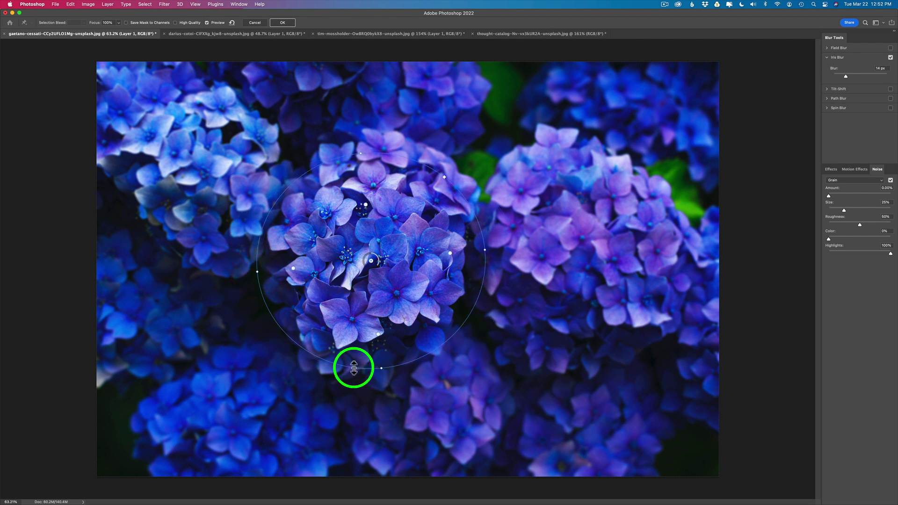
left_click_drag(353, 370, 345, 387)
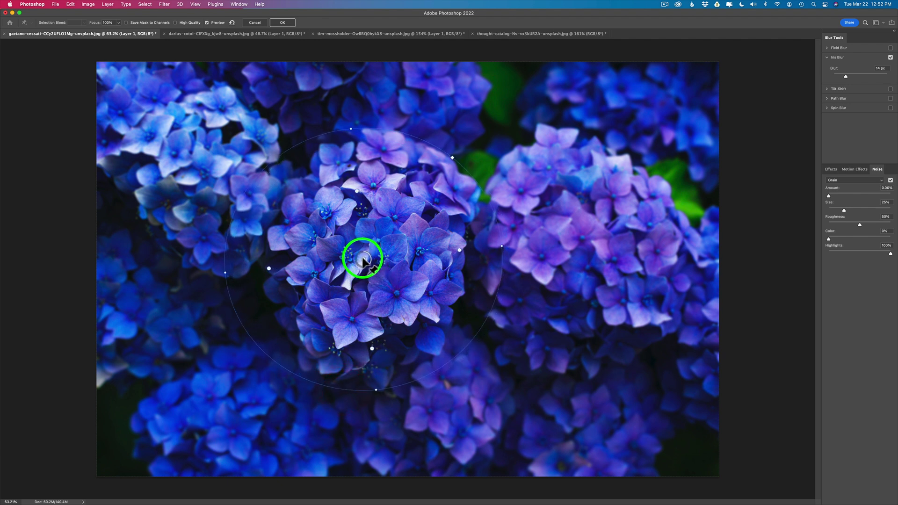
left_click_drag(368, 257, 370, 253)
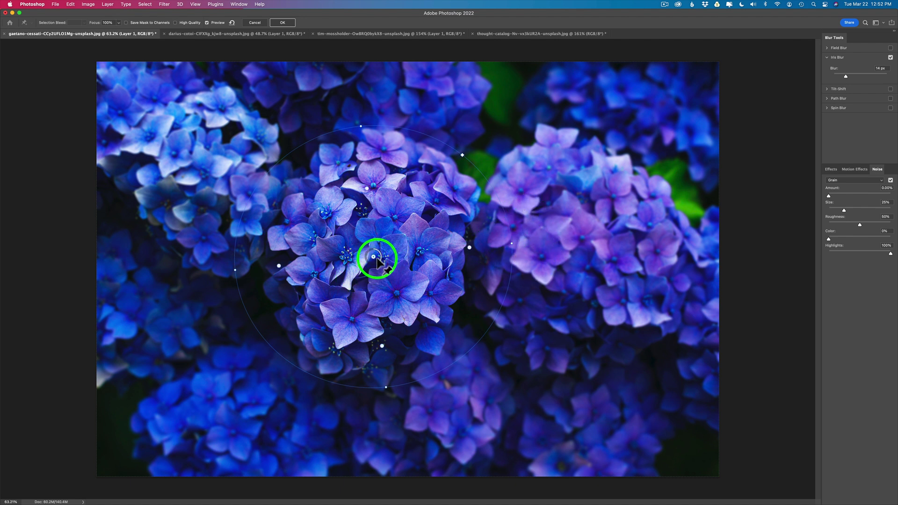
left_click_drag(380, 263, 373, 265)
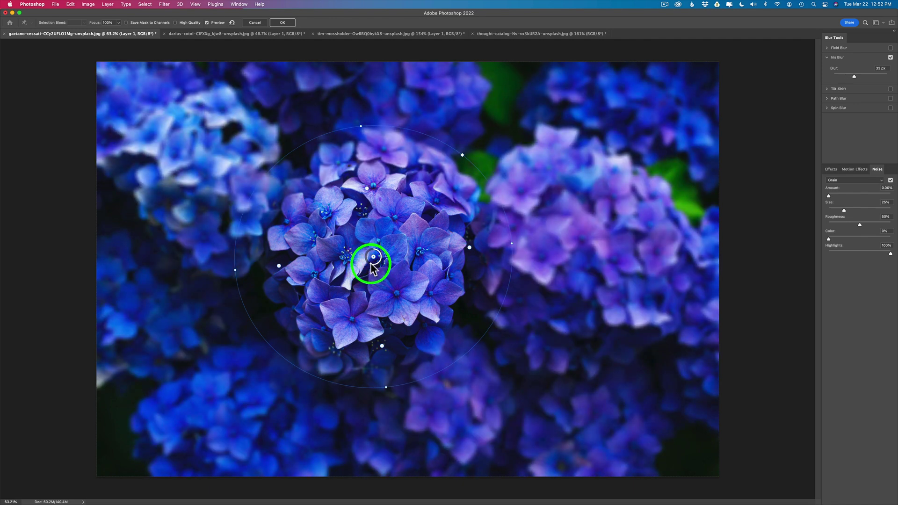
left_click_drag(372, 265, 382, 268)
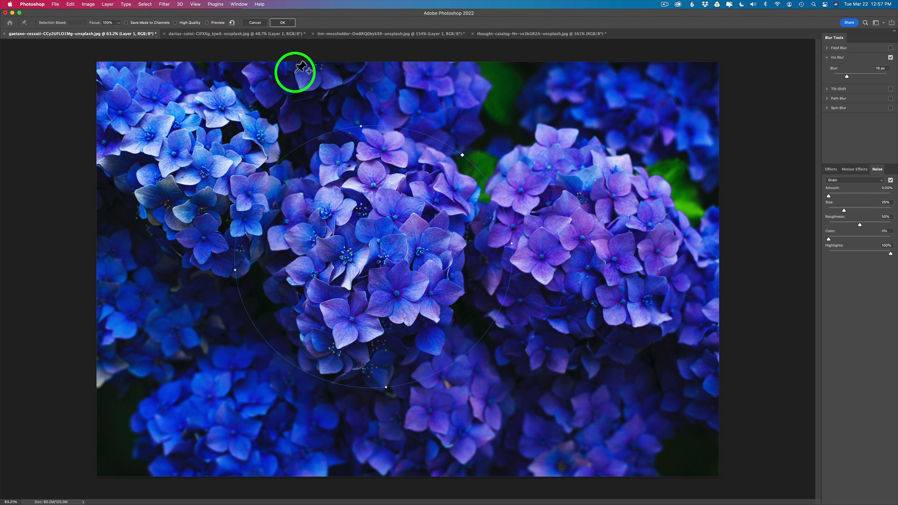
- Re-enable Preview, set the central blur to 22 px, and drop a new pin on the right cluster
left_click(207, 23)
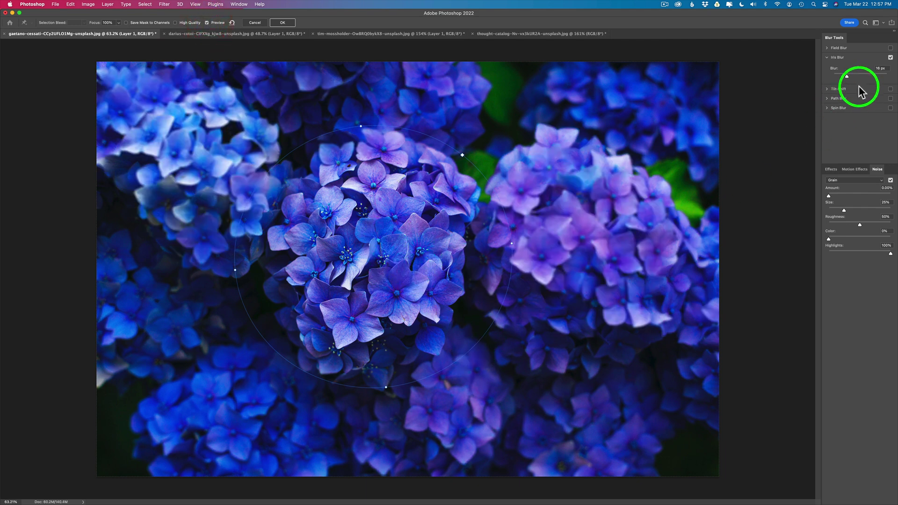
left_click_drag(847, 76, 851, 75)
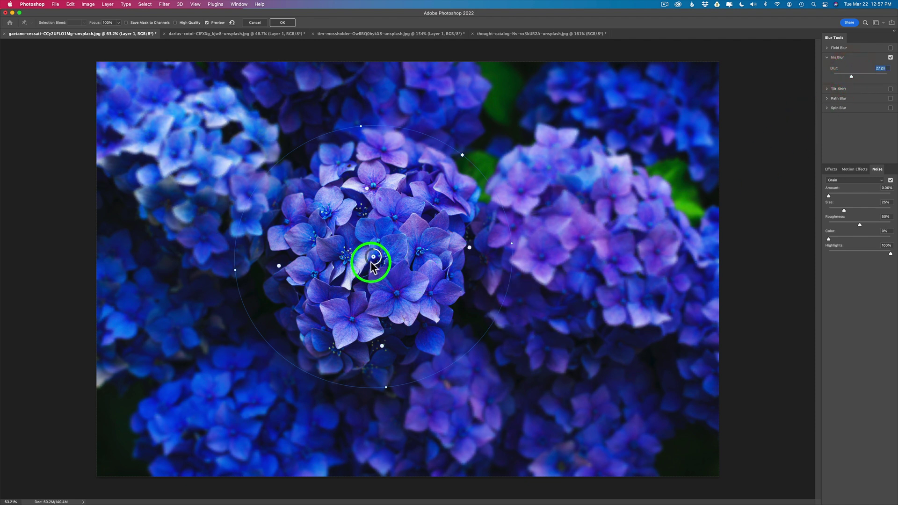
left_click_drag(372, 264, 375, 266)
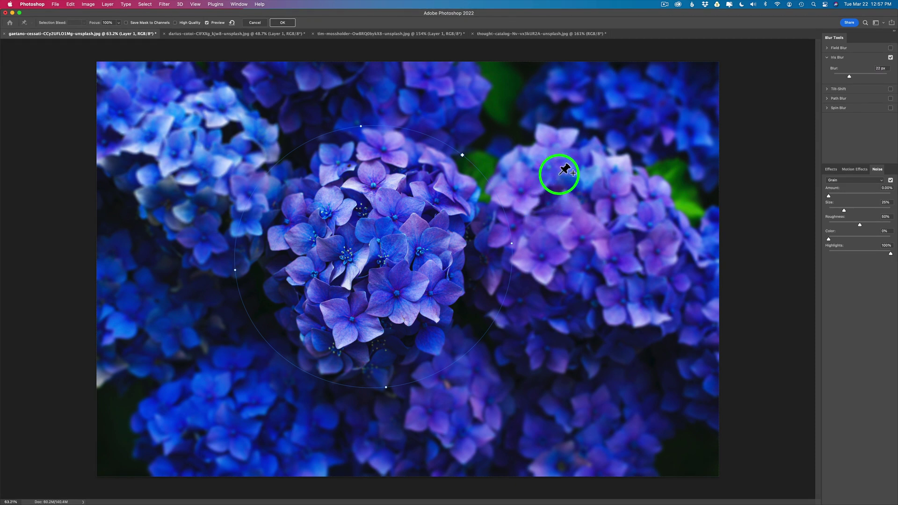
left_click(609, 218)
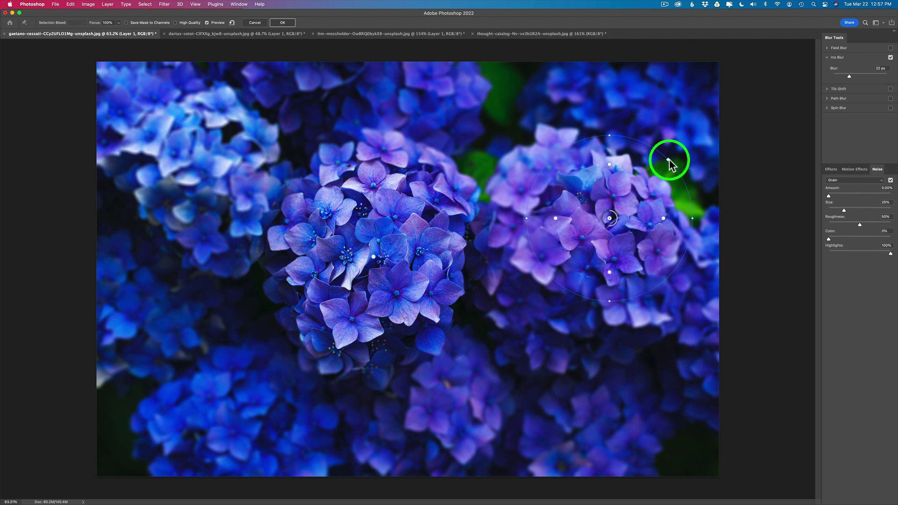
- Make the right cluster's blur zone squarer and adjust its blur, easing back to 17 px
left_click_drag(668, 160, 676, 150)
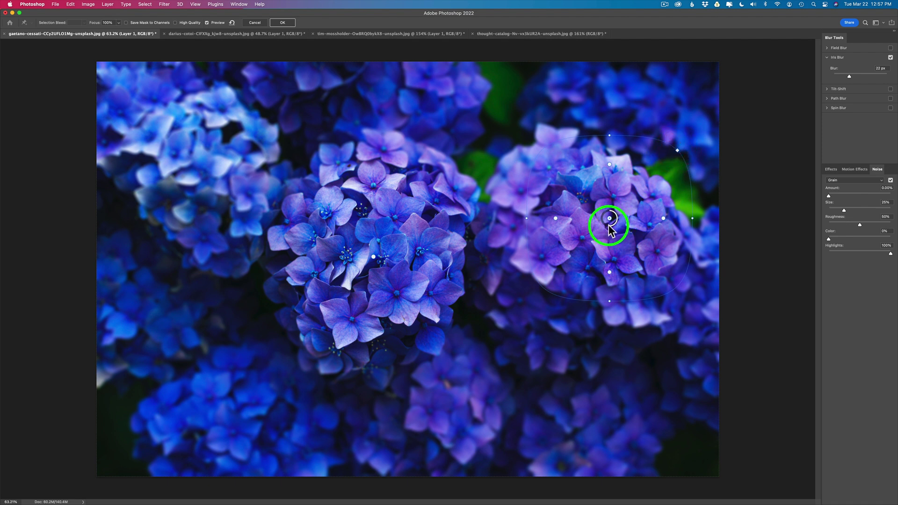
left_click_drag(609, 227, 604, 226)
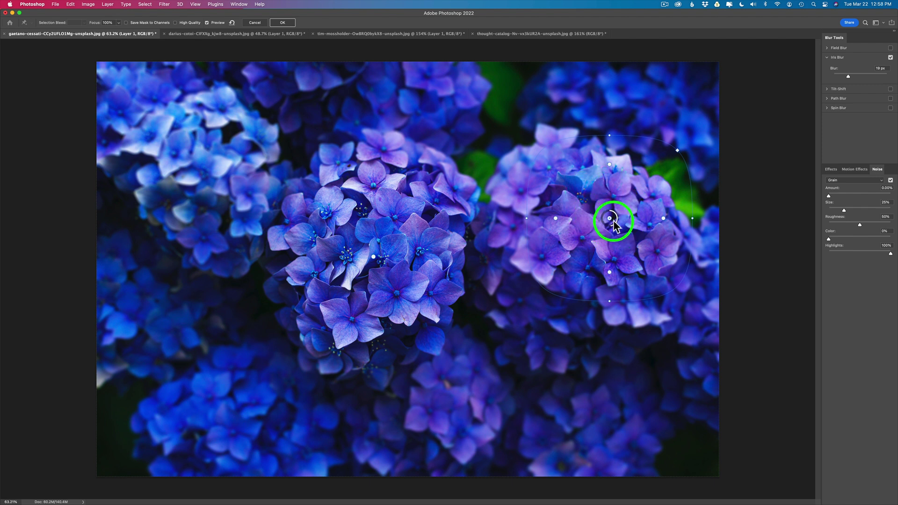
left_click_drag(611, 222, 613, 225)
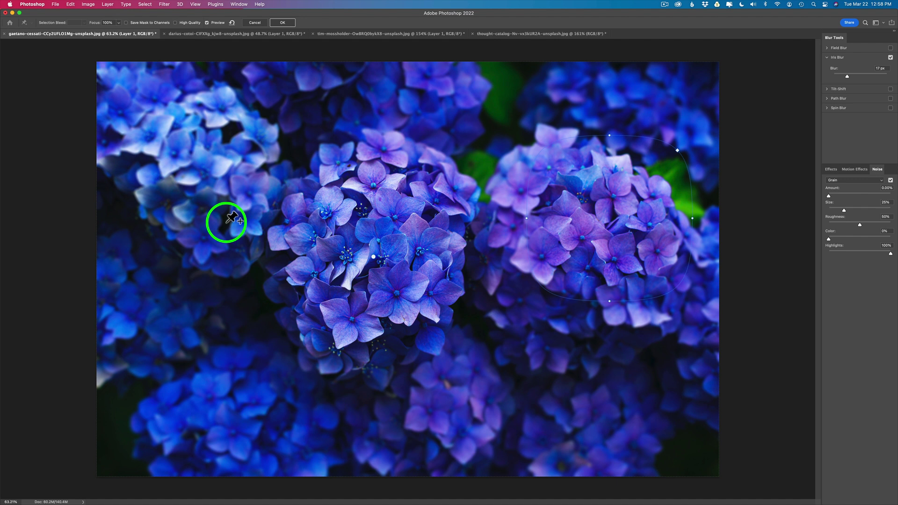
- Add a blur pin on the left cluster, then rotate, shrink and move its ellipse up and right
left_click(226, 222)
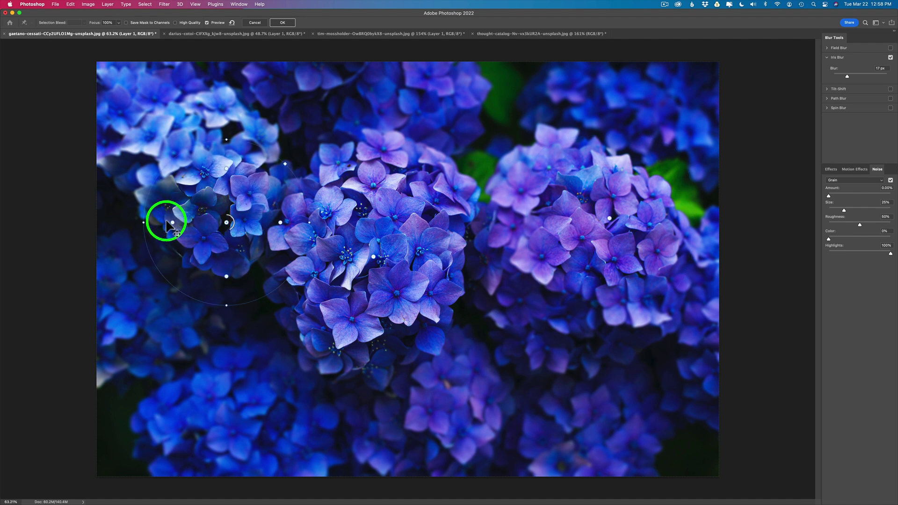
left_click_drag(142, 200, 162, 204)
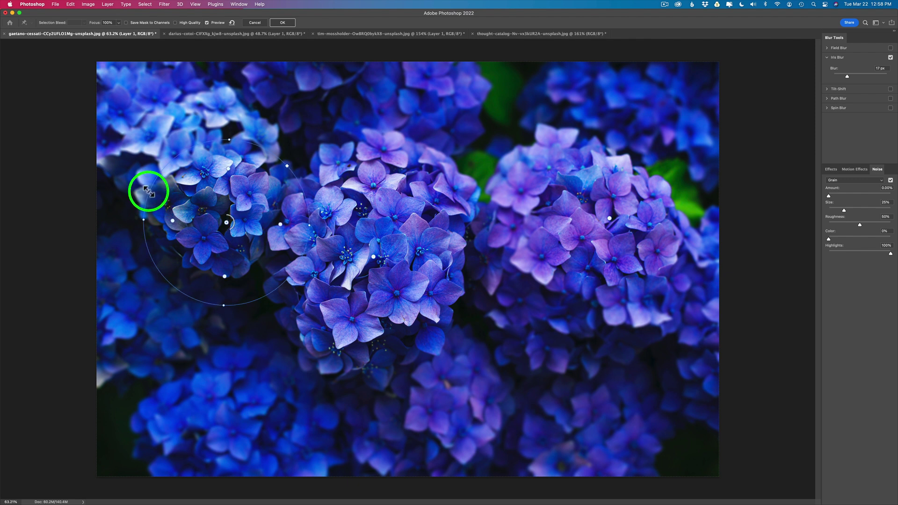
left_click_drag(150, 191, 180, 201)
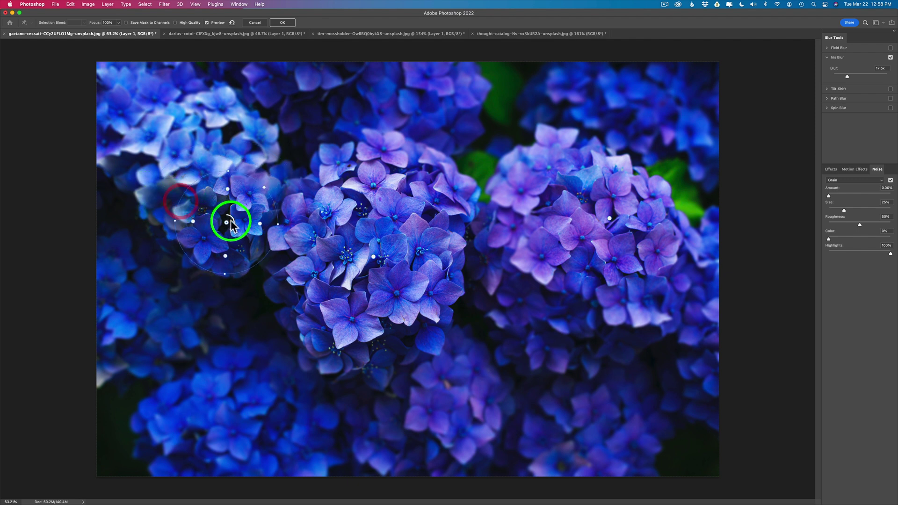
left_click_drag(231, 222, 255, 214)
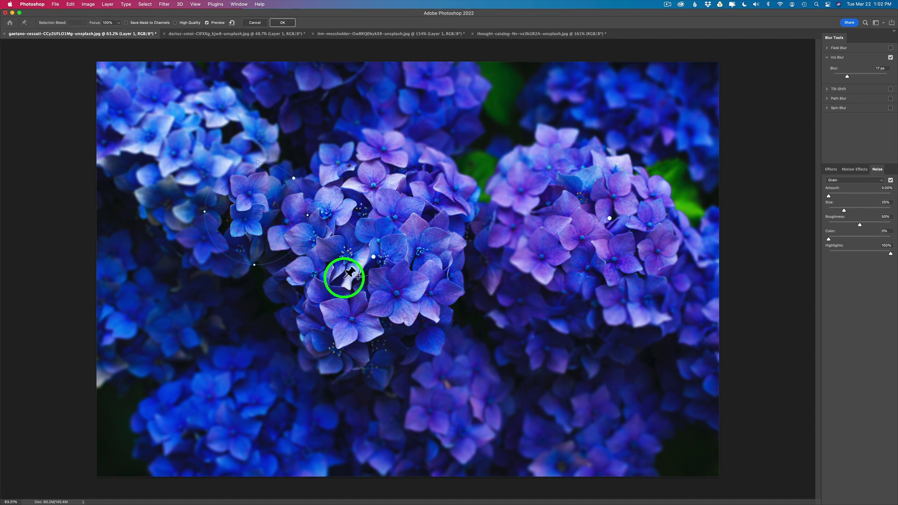
- Reselect the right cluster's pin and raise its blur to 28 px
left_click(374, 257)
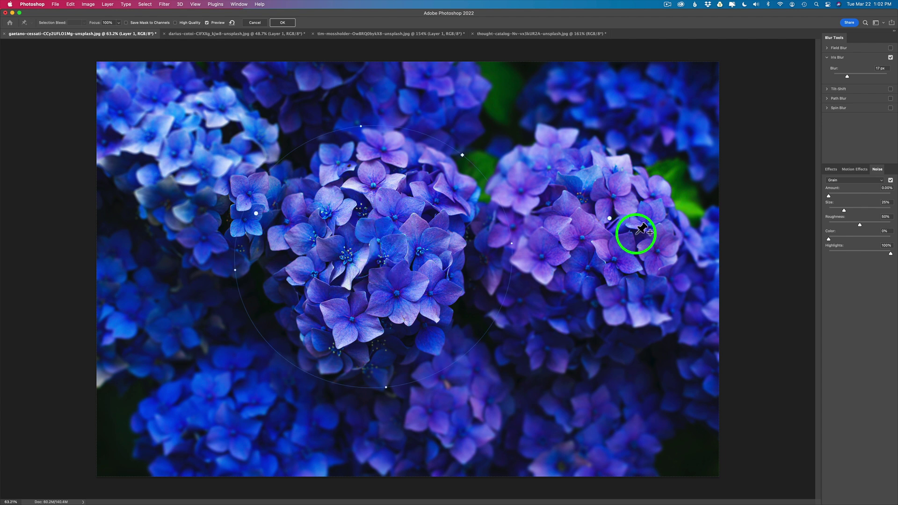
left_click(610, 218)
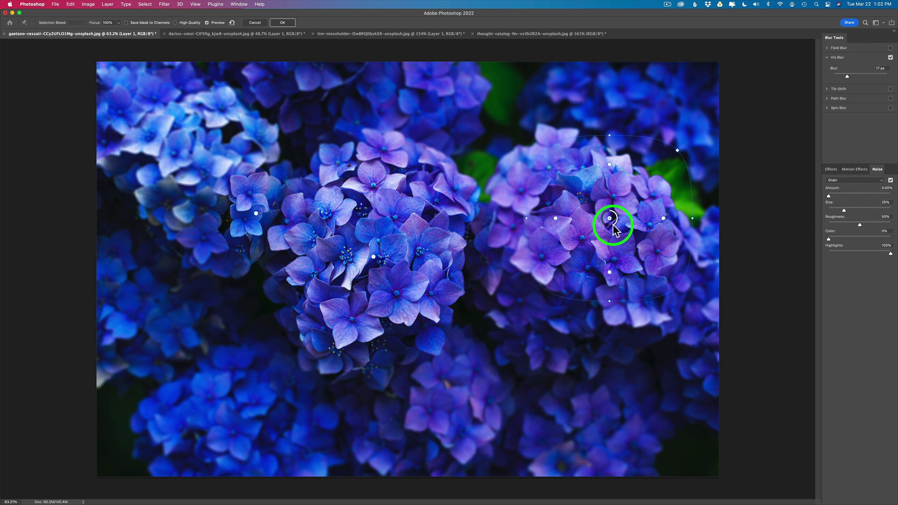
left_click_drag(612, 229, 609, 230)
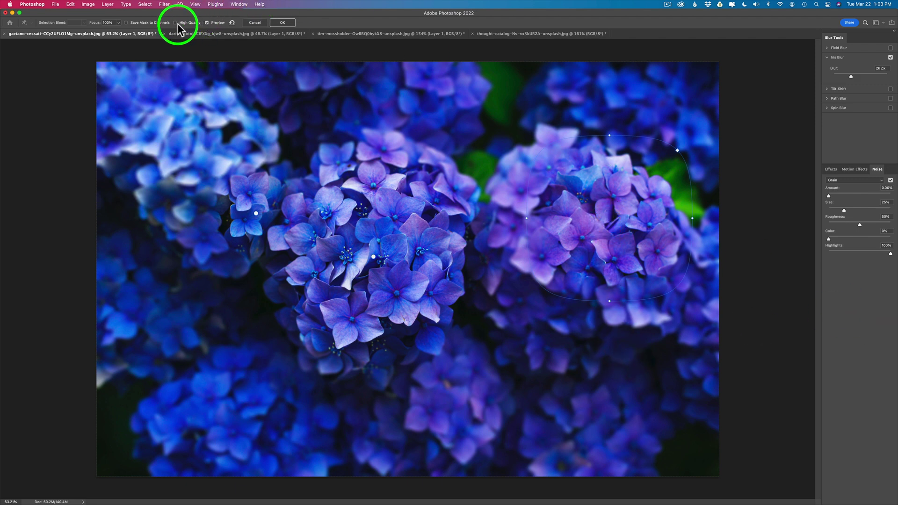
- Compare the blur preview, then delete the iris blur pins on the right and left flowers
left_click(206, 23)
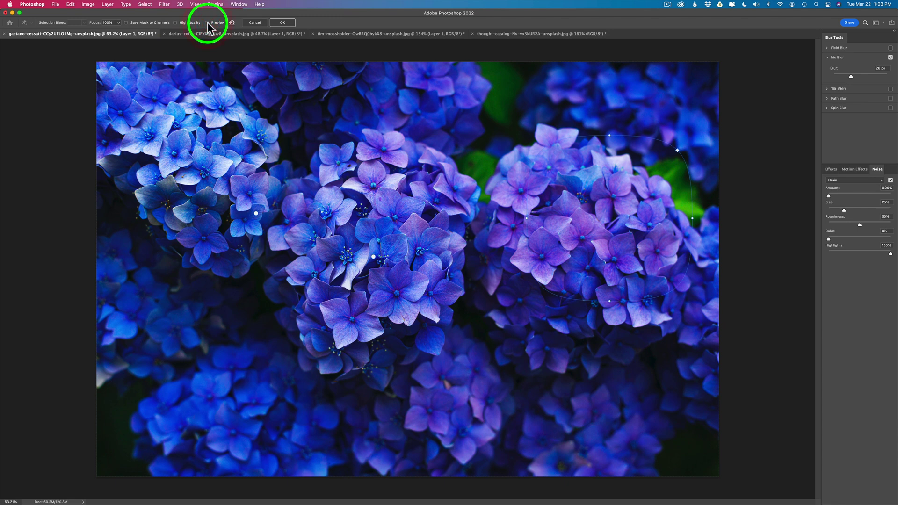
left_click(207, 22)
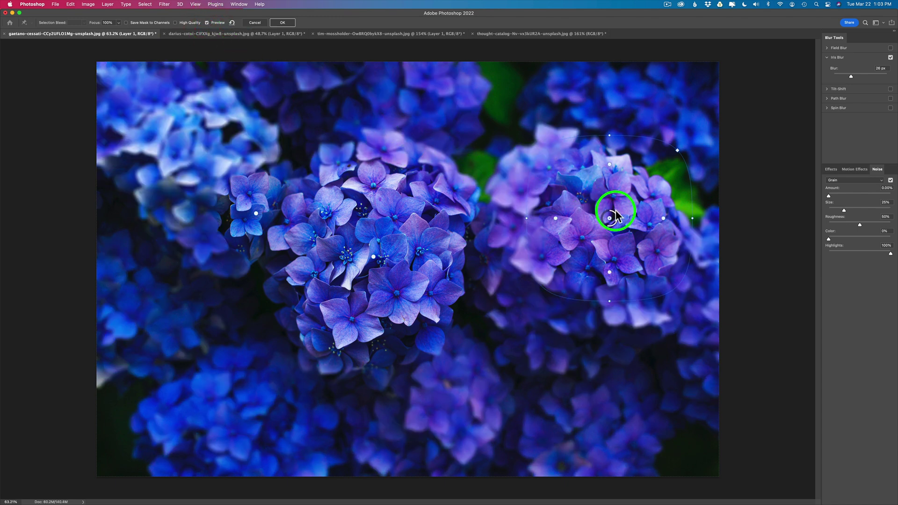
left_click(609, 219)
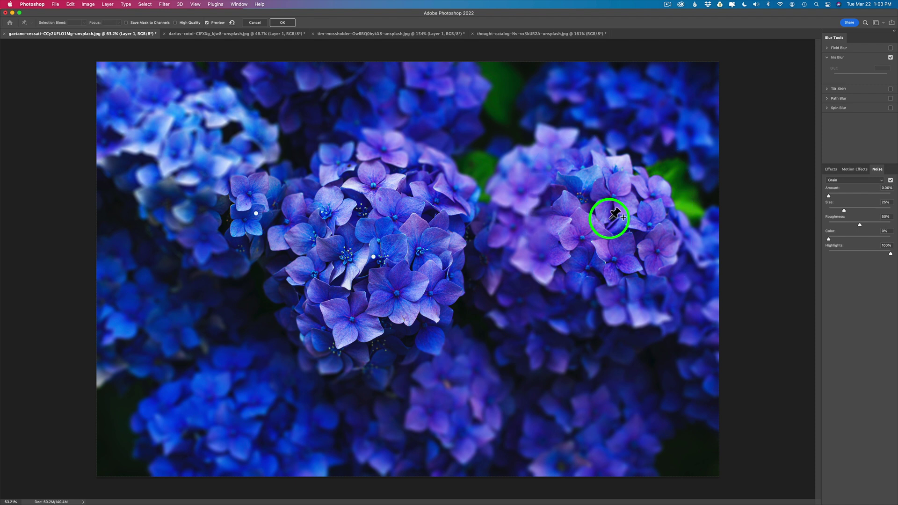
key("Delete")
left_click(256, 215)
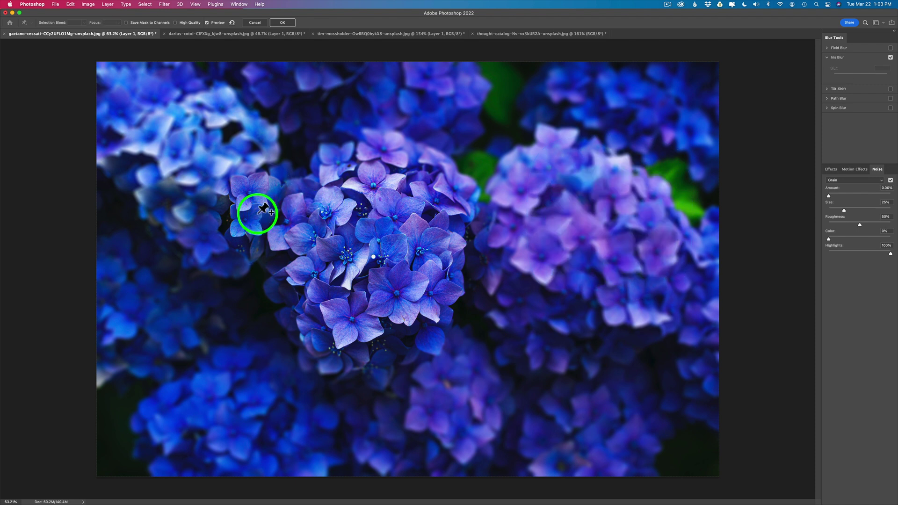
key("Delete")
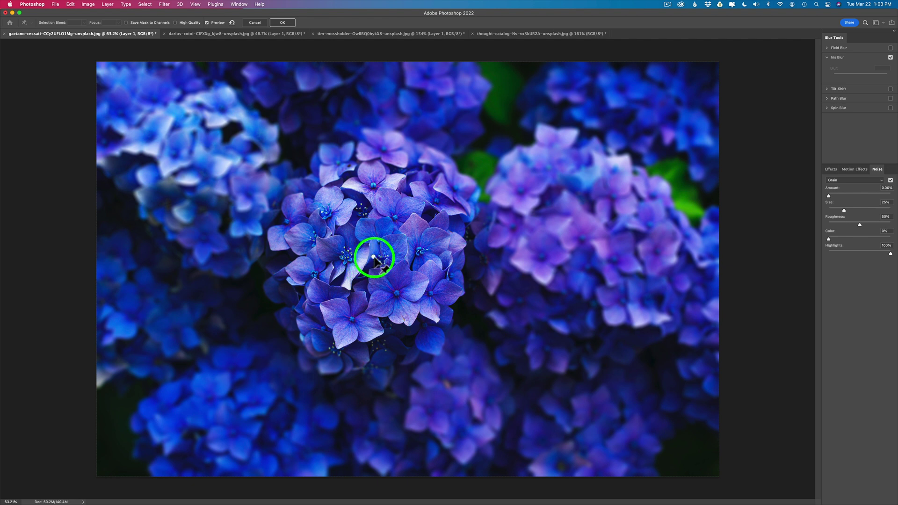
- Raise the central hydrangea pin's blur to 18 px and compare with the preview toggled
left_click(375, 258)
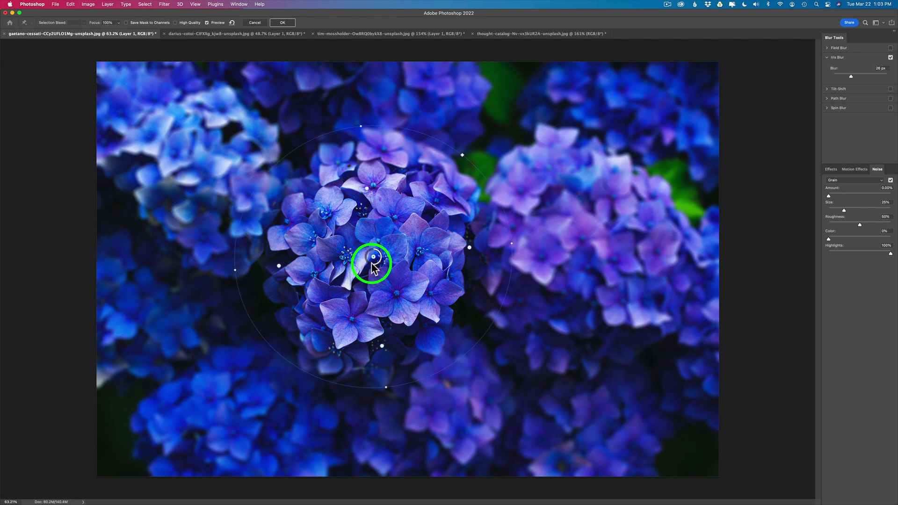
left_click_drag(373, 261, 375, 260)
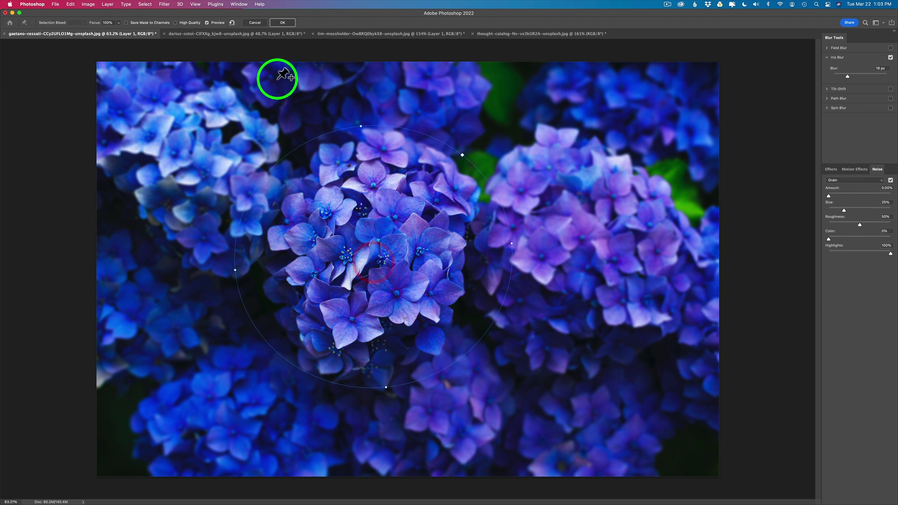
left_click(207, 23)
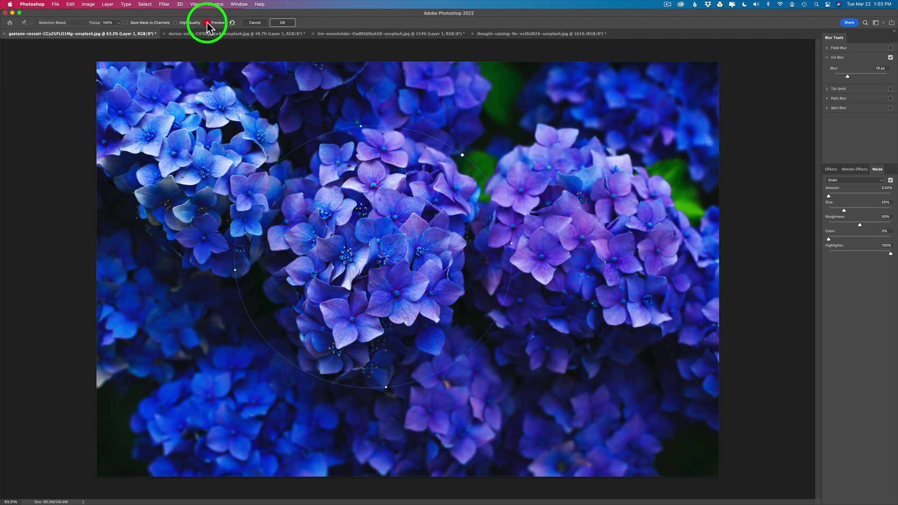
left_click(206, 23)
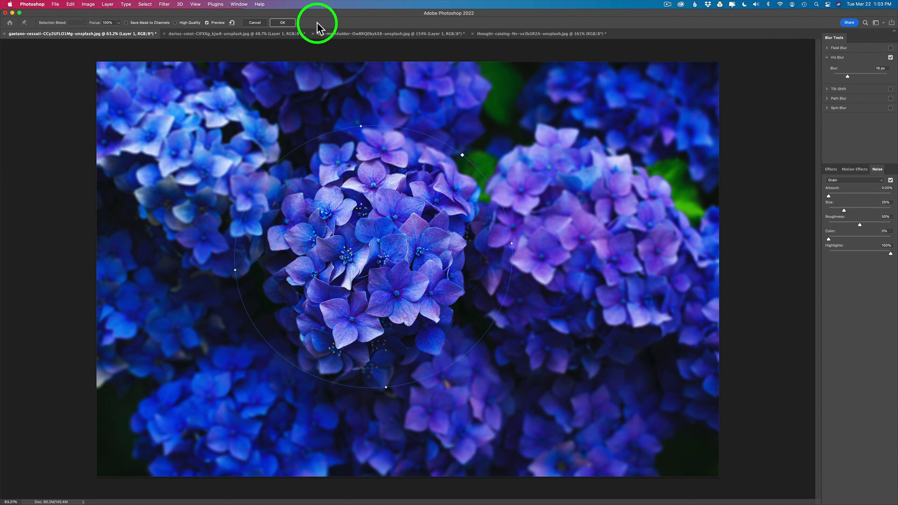
- Commit the Iris Blur and toggle Layer 1's visibility to compare with the original
left_click(287, 25)
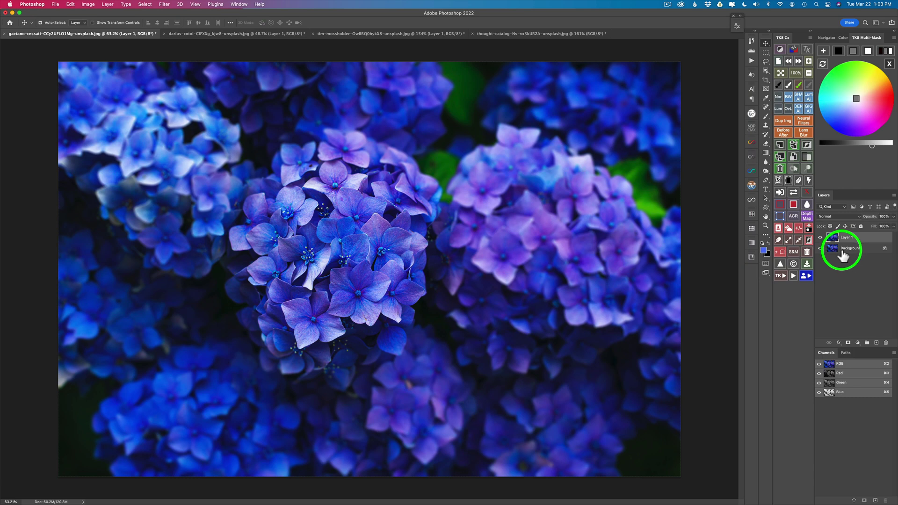
left_click(820, 237)
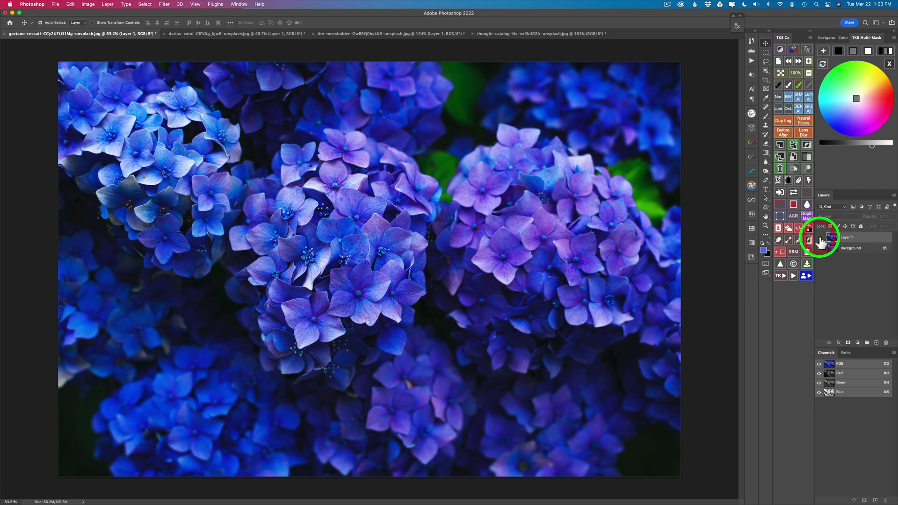
left_click(819, 237)
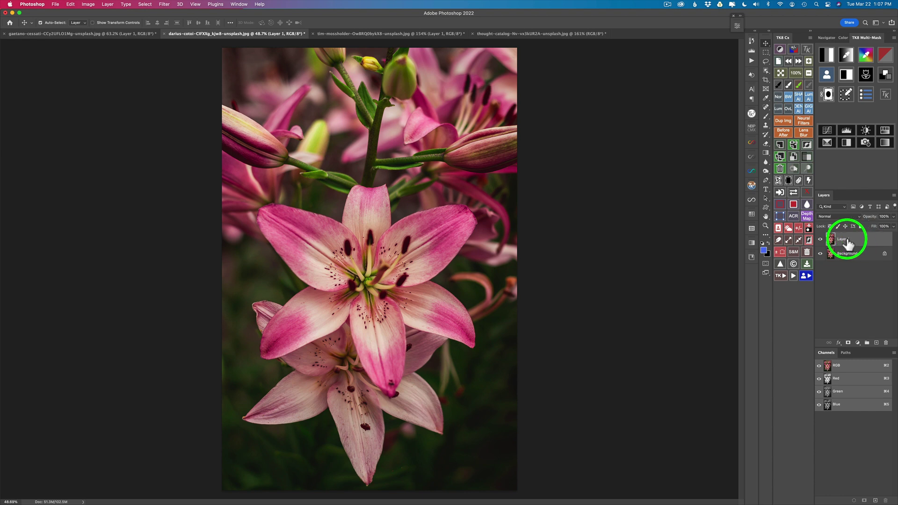
- Start a Field Blur on the lily, raise the overall blur, and drop the flower's centre pin to 0 px
left_click(164, 6)
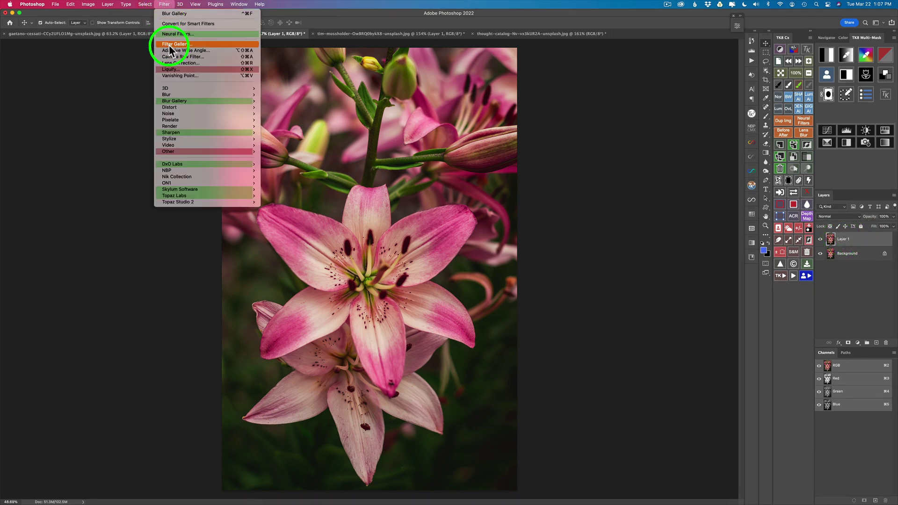
mouse_move(195, 102)
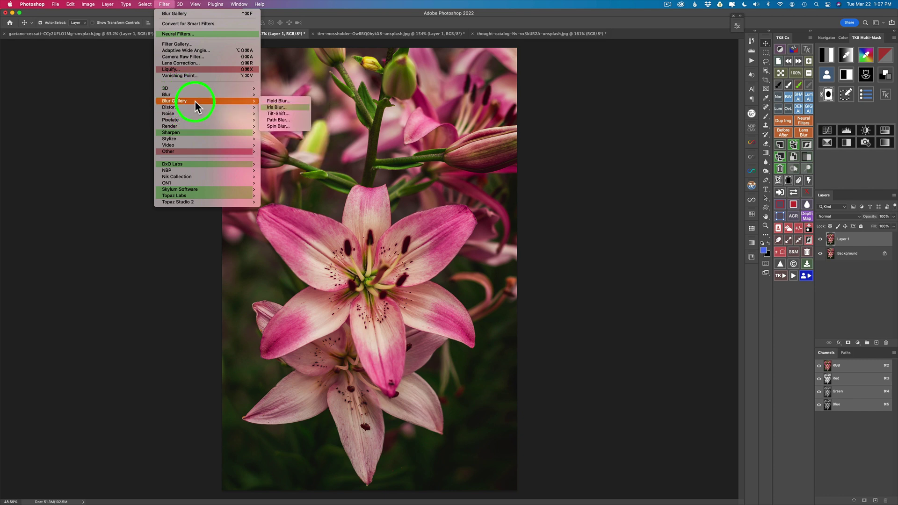
left_click(280, 100)
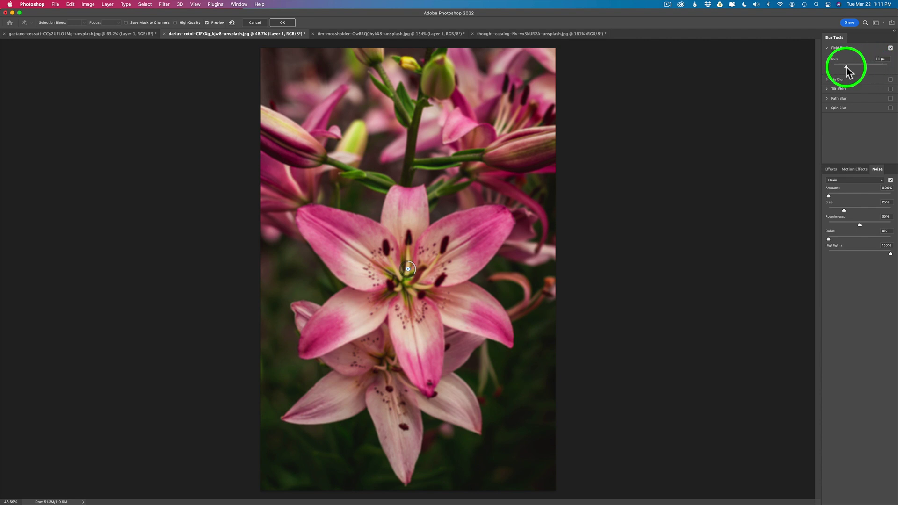
left_click_drag(848, 70, 854, 70)
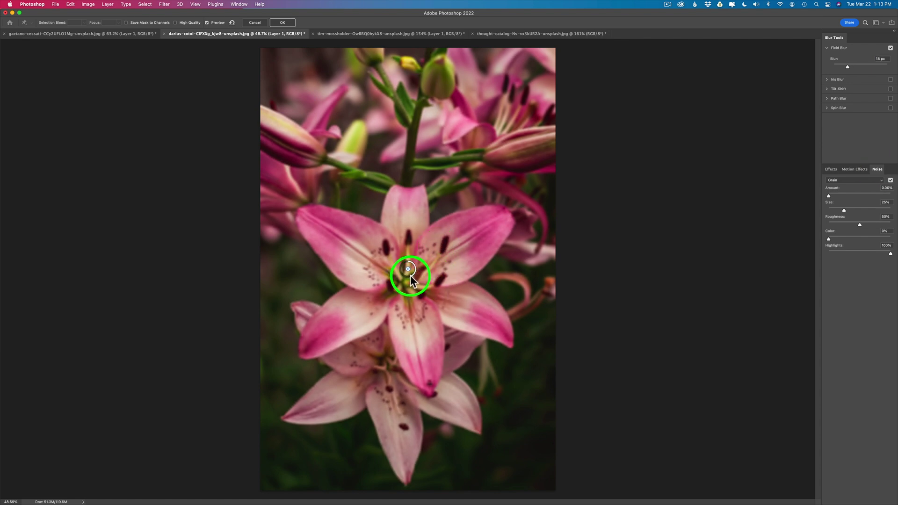
left_click_drag(412, 276, 415, 270)
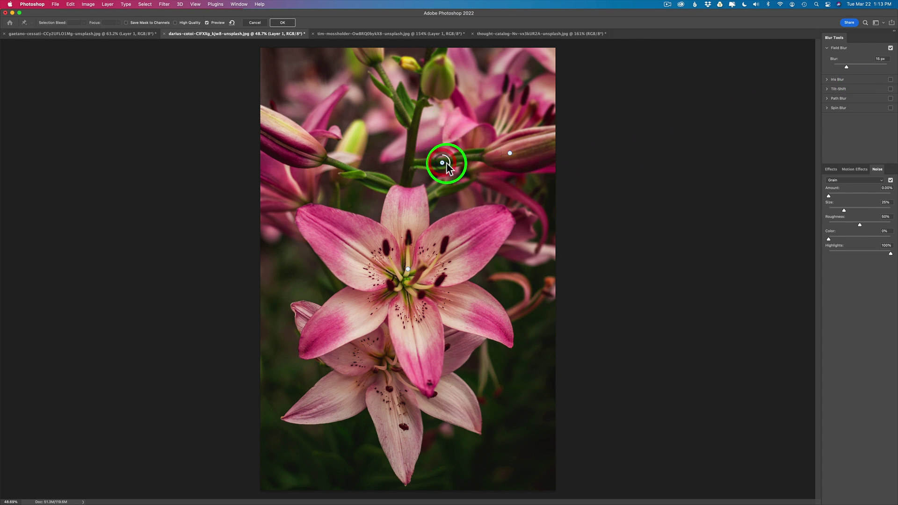
- Add blur pins on the upper stem, left stem and left bud; raise the left stem to 25 px and the buds higher
left_click(442, 162)
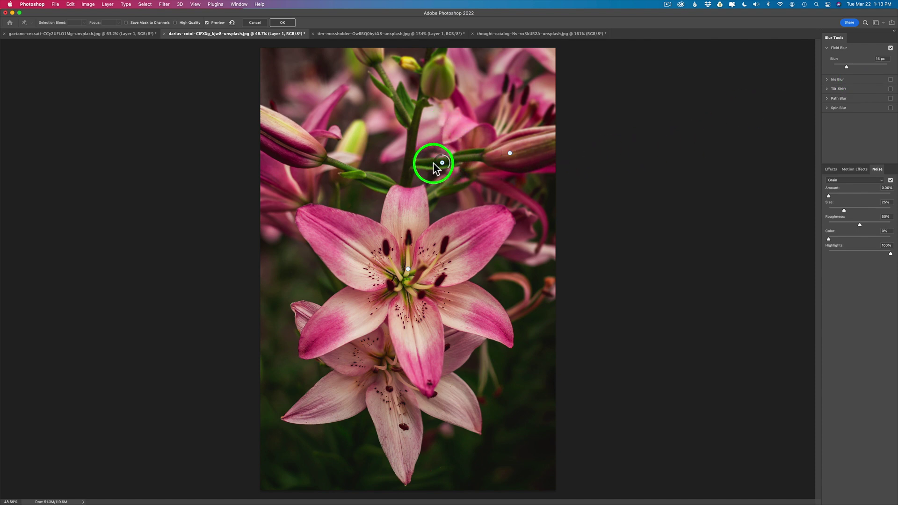
left_click(363, 177)
left_click(286, 137)
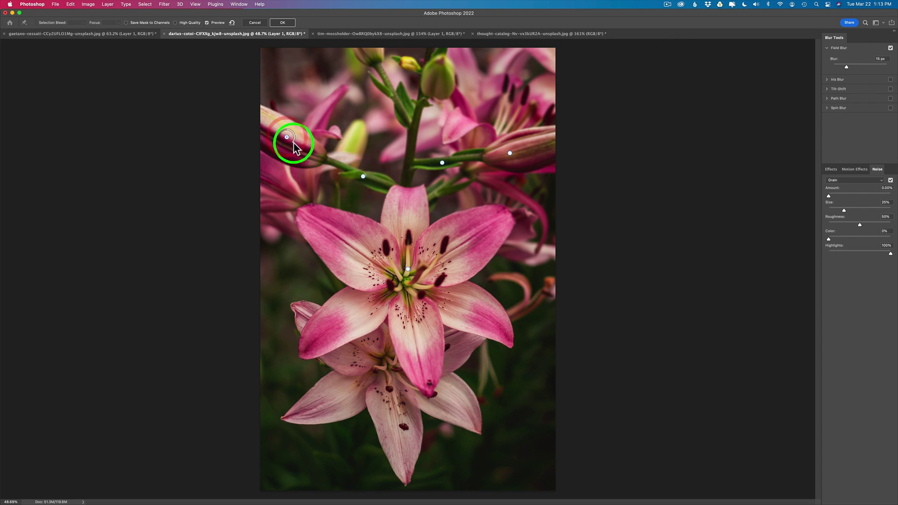
mouse_move(293, 143)
left_mouse_down()
mouse_move(281, 139)
mouse_move(284, 145)
left_mouse_up()
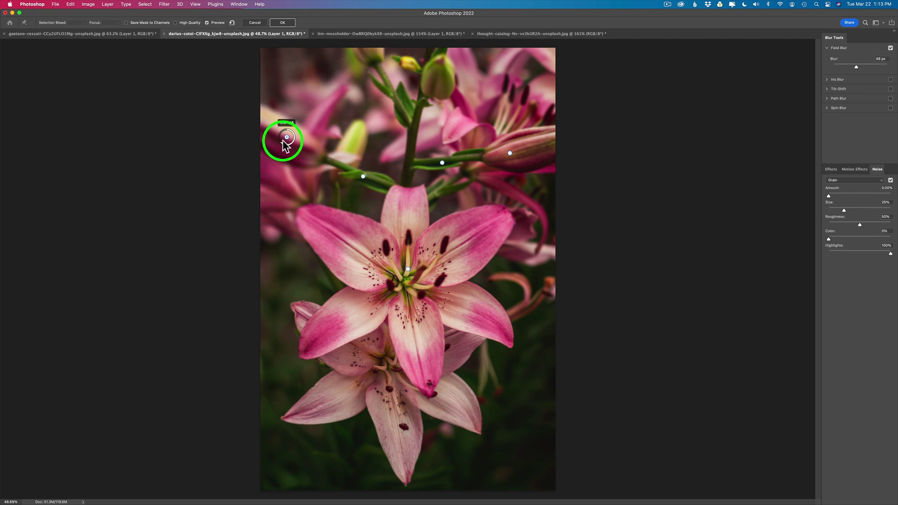
left_click(370, 185)
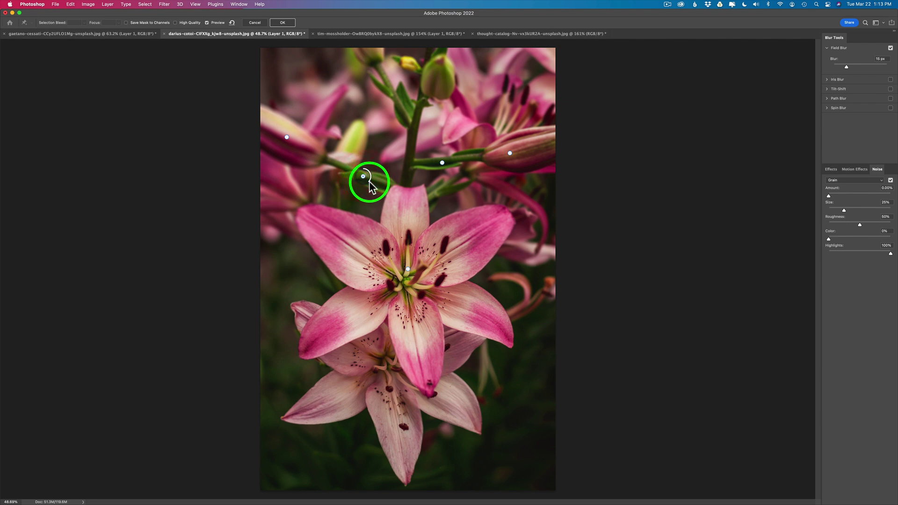
left_click_drag(369, 185, 363, 187)
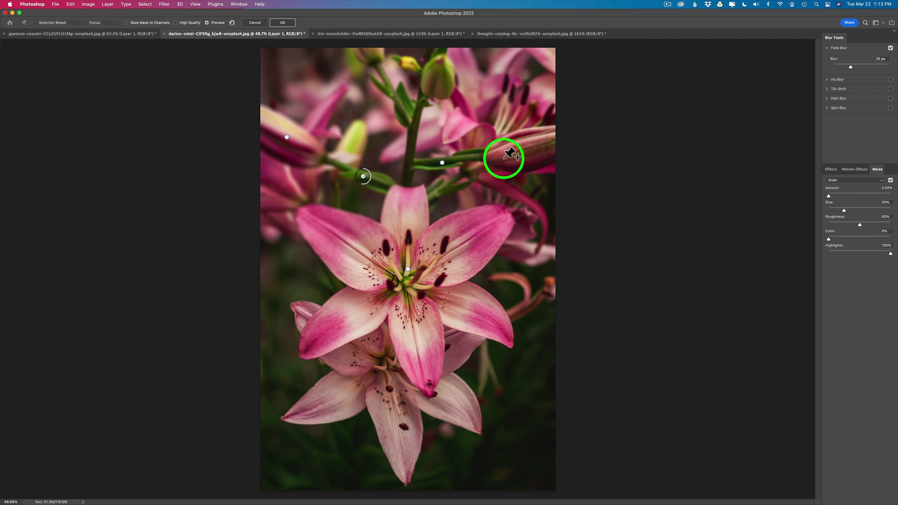
left_click(509, 153)
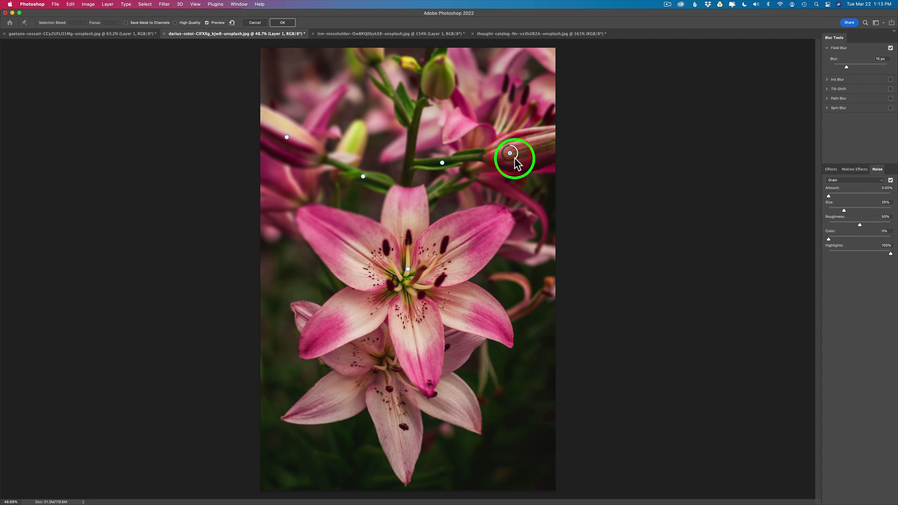
left_click_drag(515, 158, 511, 161)
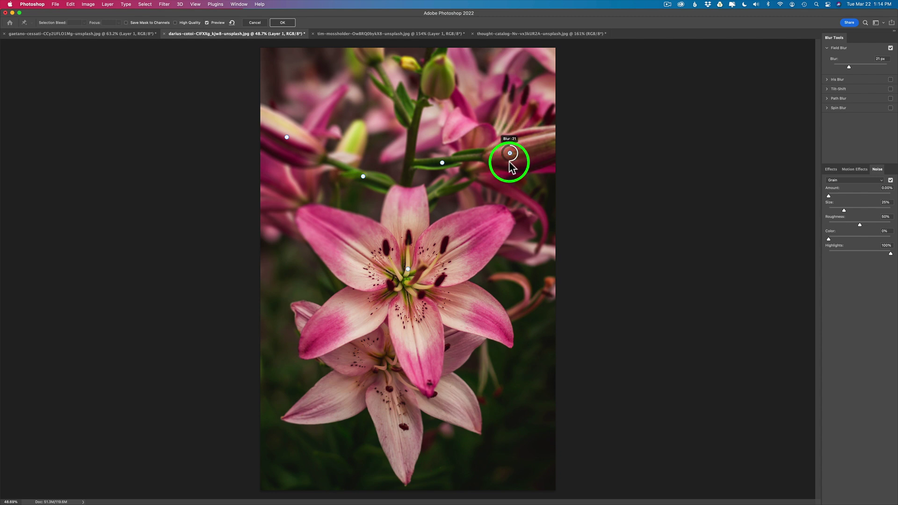
- Add blurred pins on the top bud, upper-right flower, petals above the right bud (47 px) and left-edge bud (84 px)
left_click(436, 79)
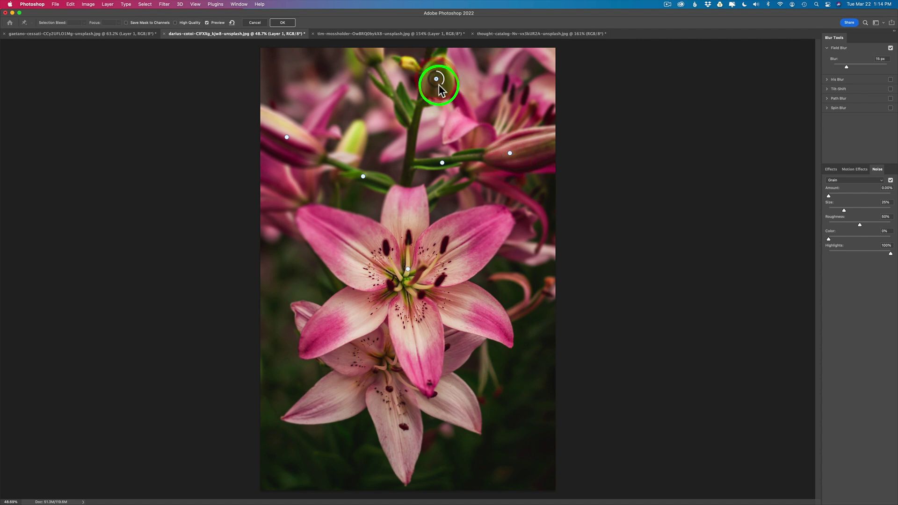
left_click_drag(425, 86, 427, 87)
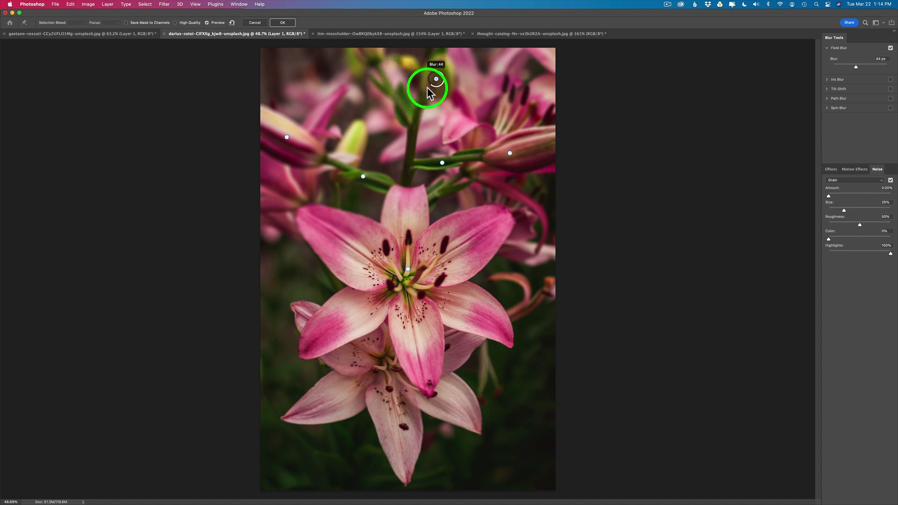
left_click(516, 90)
left_click_drag(522, 93, 506, 96)
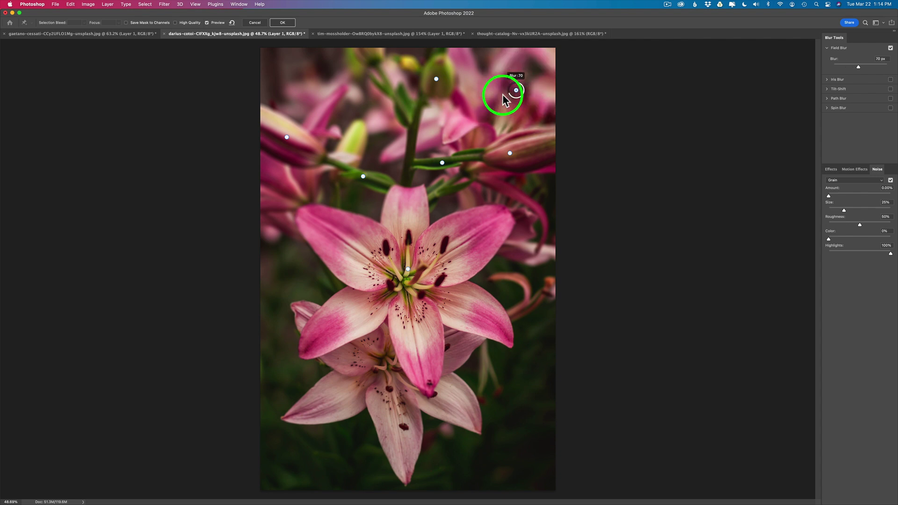
left_click(466, 135)
left_click_drag(469, 145, 445, 141)
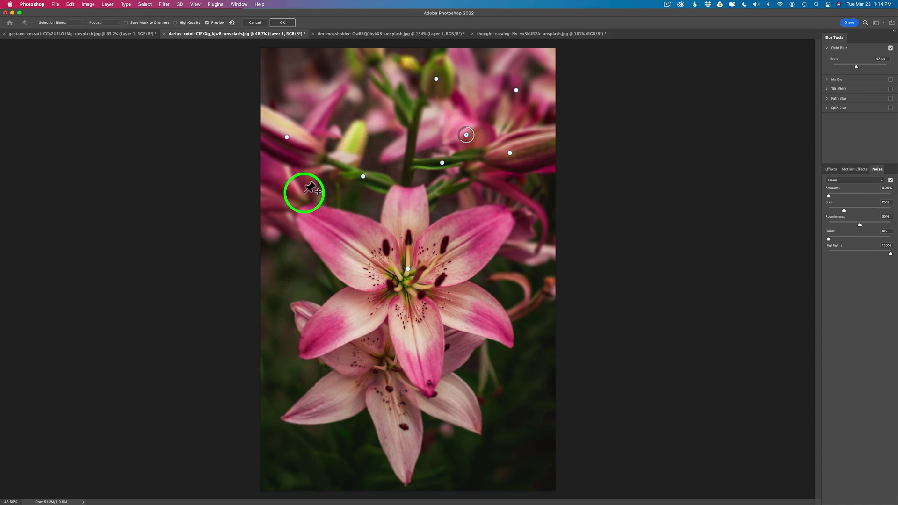
left_click(281, 184)
mouse_move(283, 187)
left_mouse_down()
mouse_move(269, 191)
mouse_move(281, 187)
left_mouse_up()
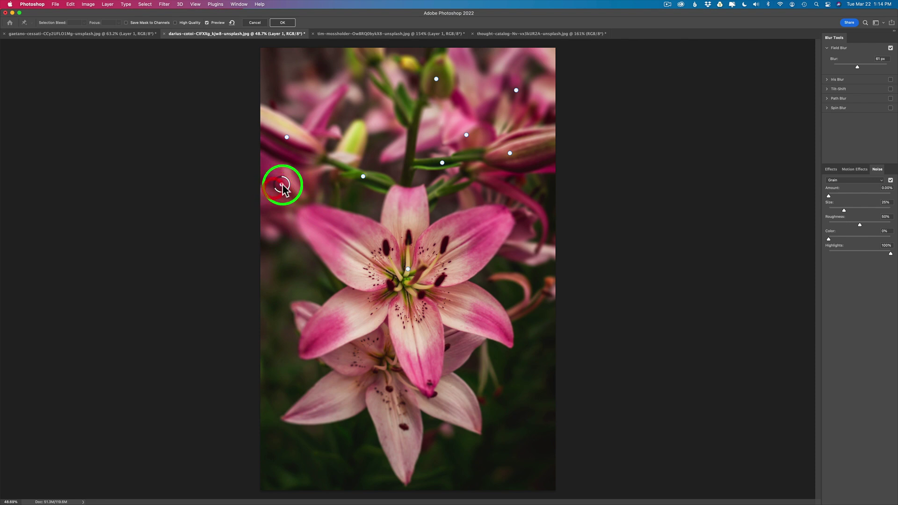
- Add four light blur pins across the lower lily's petals and centre, raising the last to 19 px
left_click(463, 349)
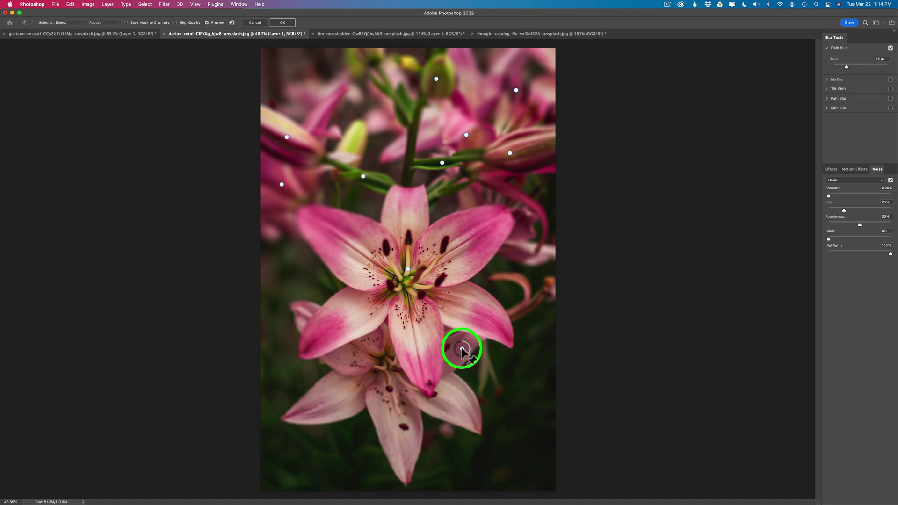
left_click(459, 405)
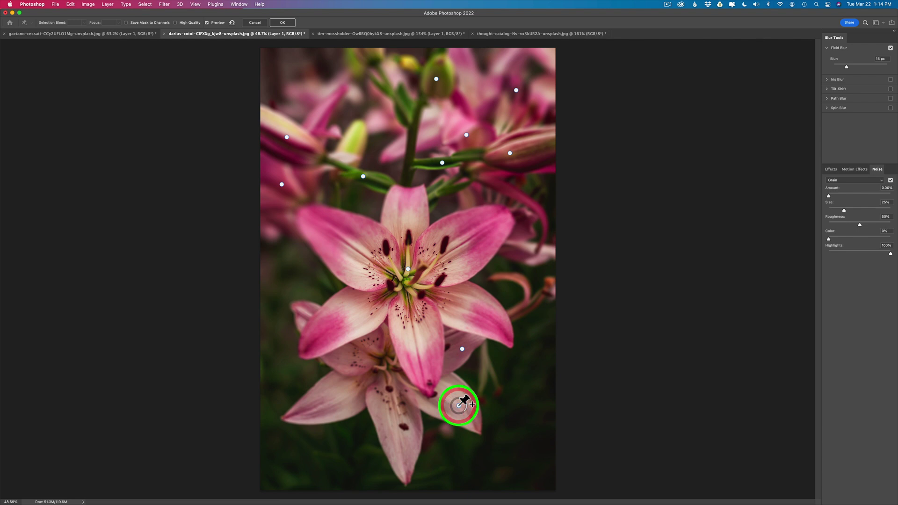
left_click(387, 381)
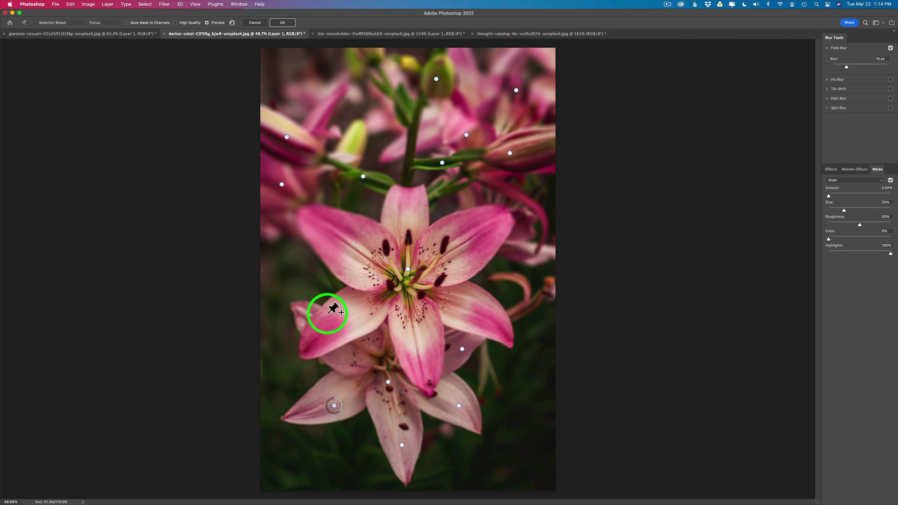
left_click(372, 351)
left_click_drag(373, 351, 381, 356)
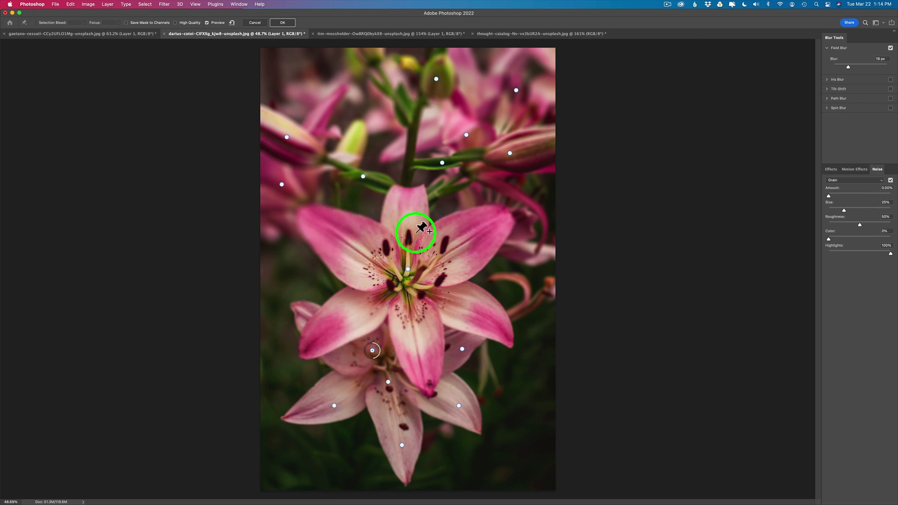
- Add near-sharp pins on the main lily's top (0 px), right (2 px) and upper-left (3 px) petals
left_click(406, 209)
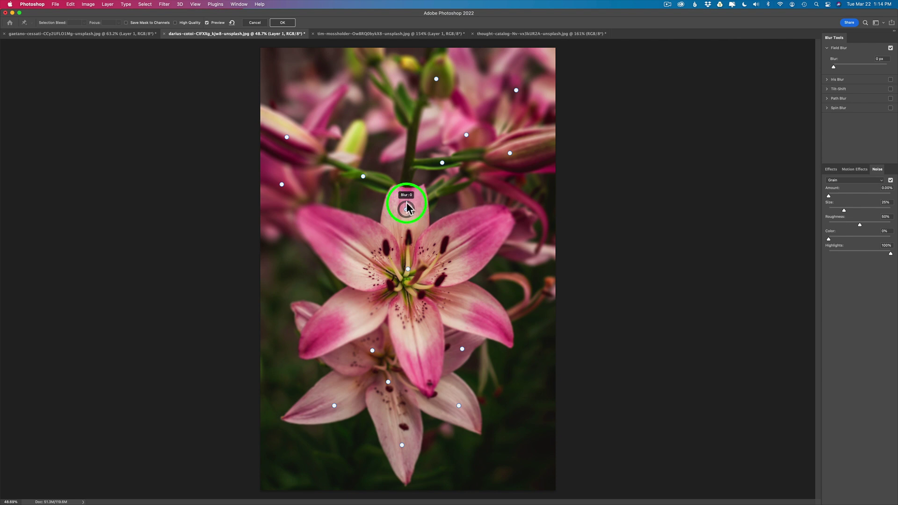
left_click_drag(407, 208, 411, 206)
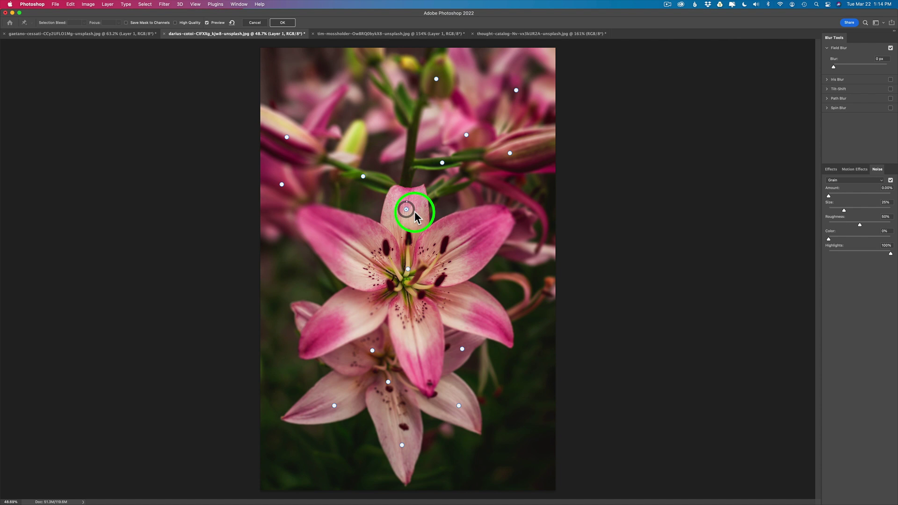
left_click(483, 231)
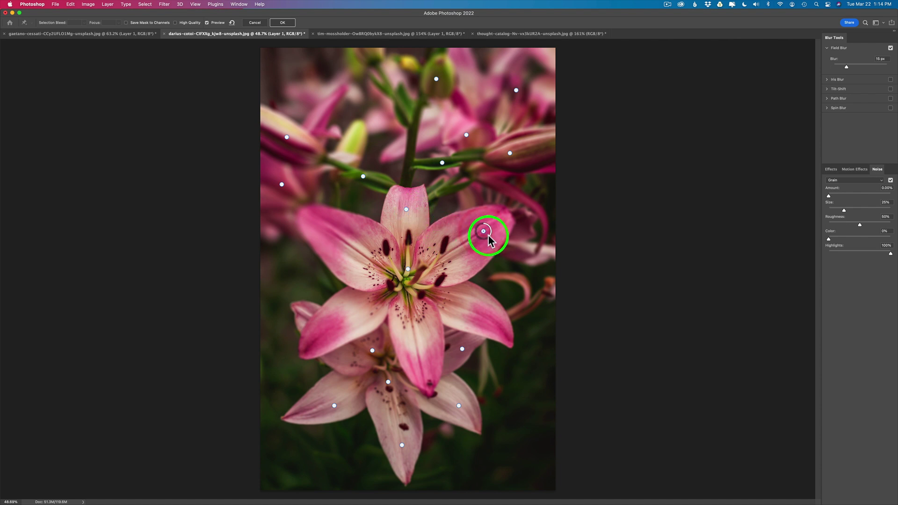
left_click_drag(488, 236, 488, 228)
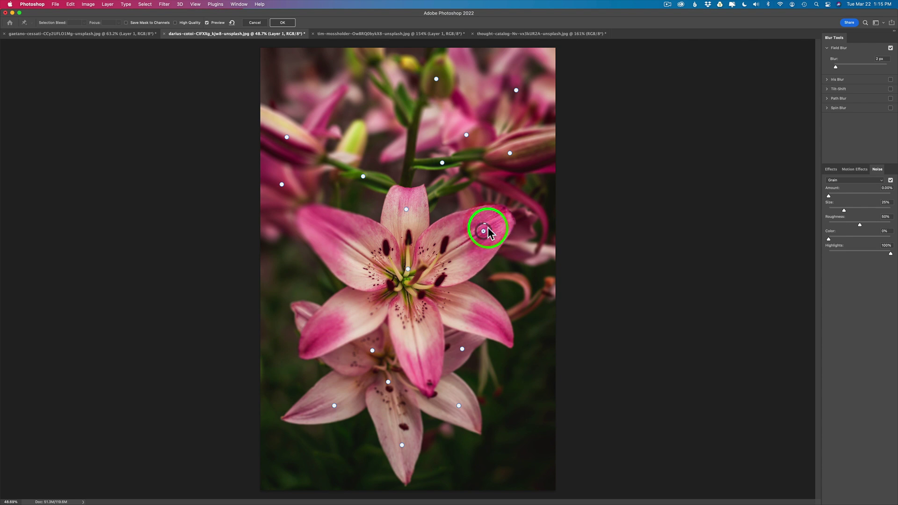
left_click(320, 228)
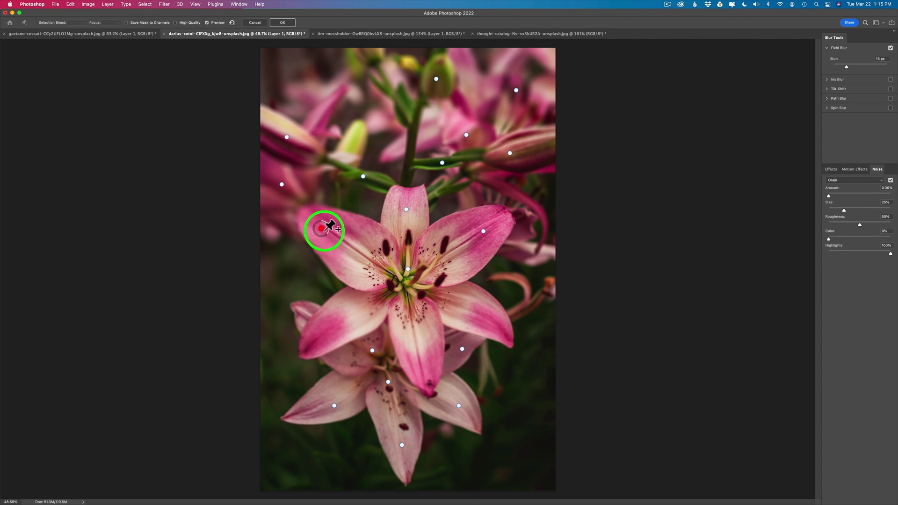
left_click_drag(328, 228, 327, 227)
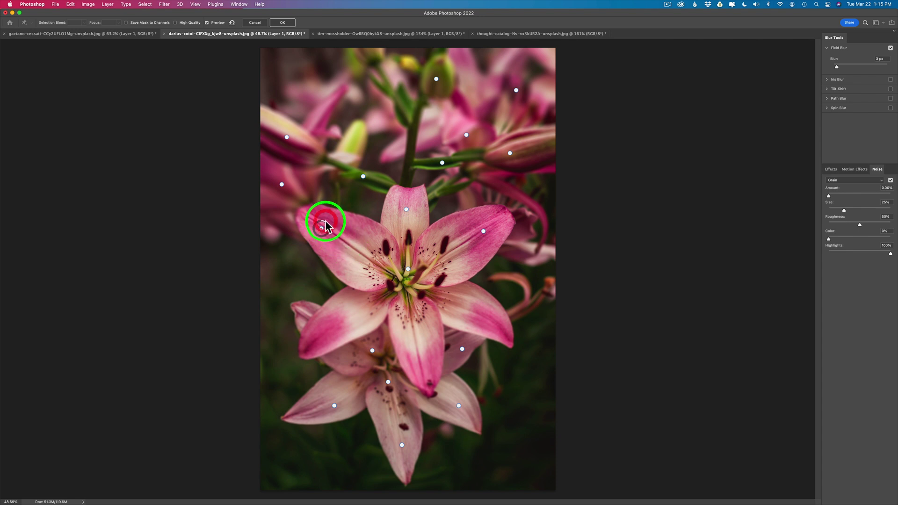
left_click_drag(326, 226, 326, 228)
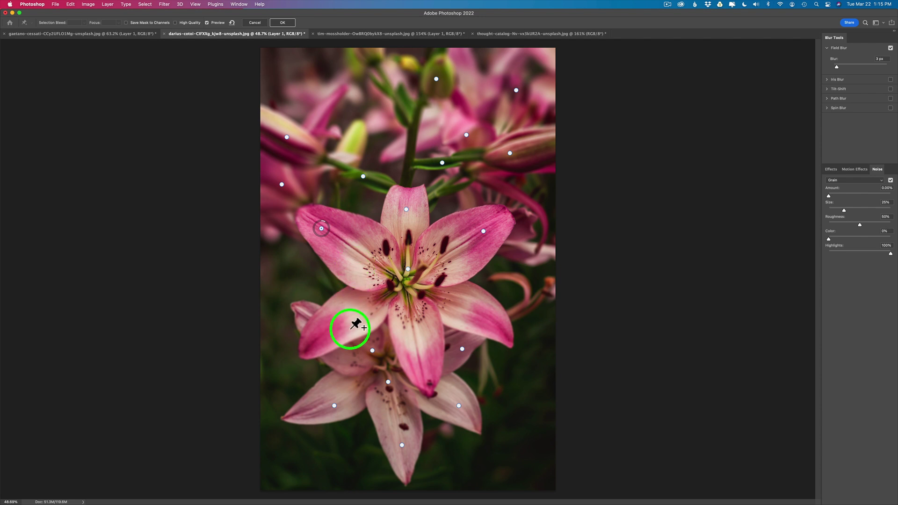
- Add light pins on the lower-left tip (4 px), centre (0 px), bottom petal (6 px), bottom tip (8 px) and lower-right petal (5 px)
left_click(325, 335)
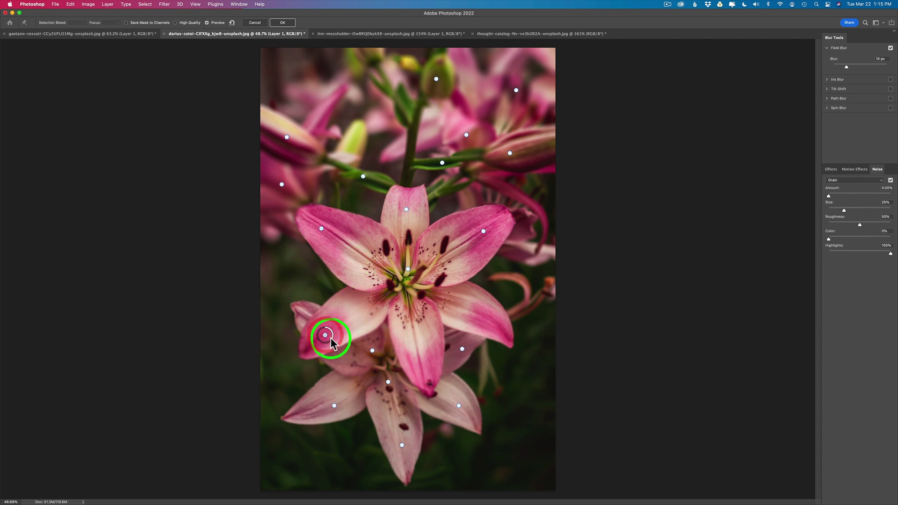
left_click_drag(329, 332, 331, 329)
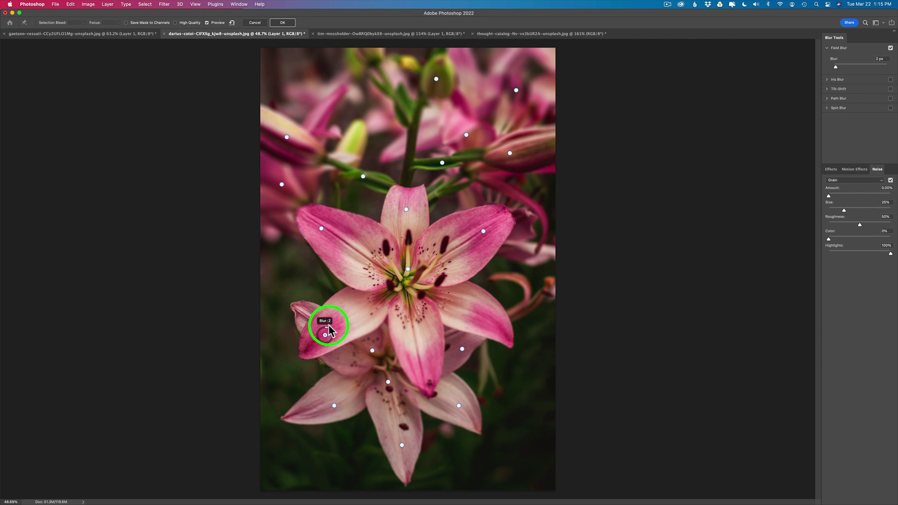
left_click(363, 312)
left_click_drag(363, 309, 364, 307)
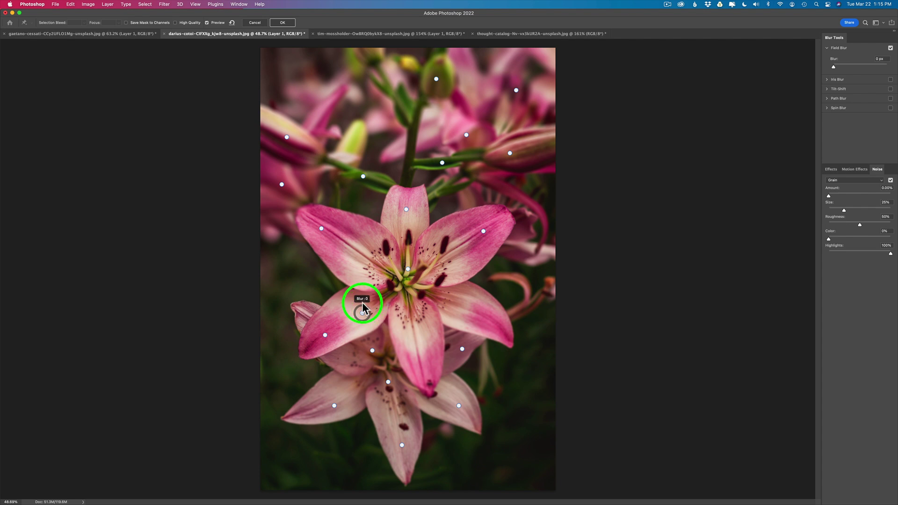
left_click(416, 338)
left_click_drag(417, 337, 421, 336)
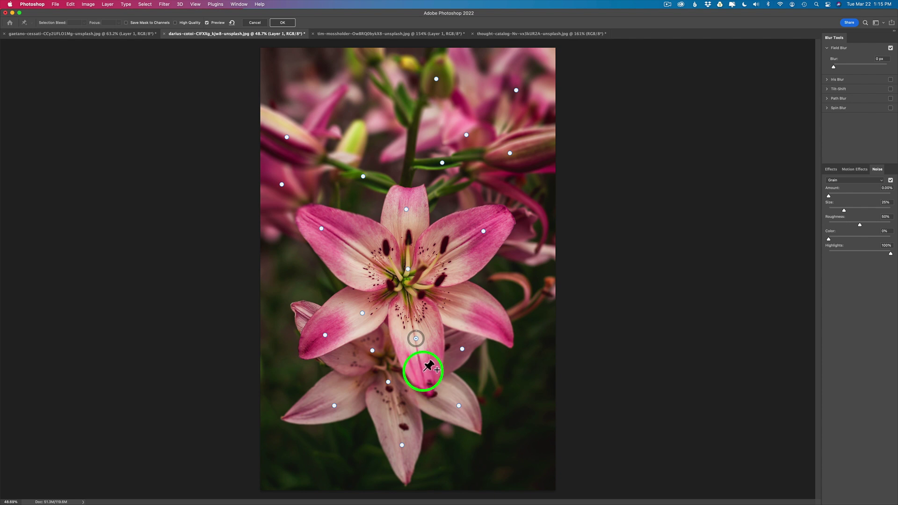
left_click(425, 374)
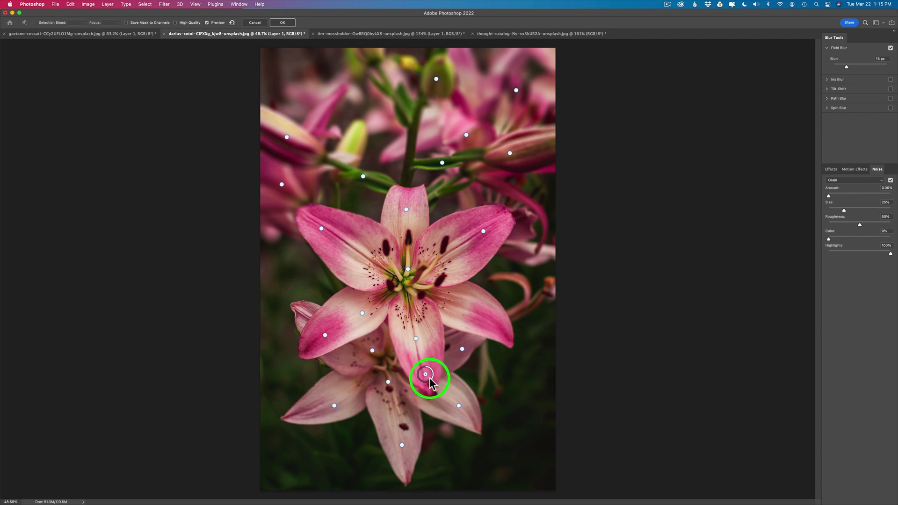
left_click_drag(429, 378, 428, 369)
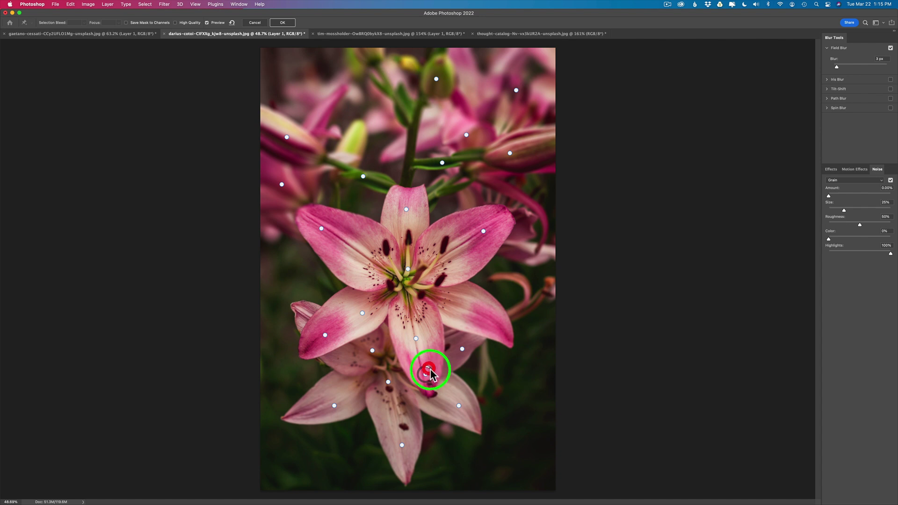
left_click(494, 322)
left_click_drag(501, 327, 497, 318)
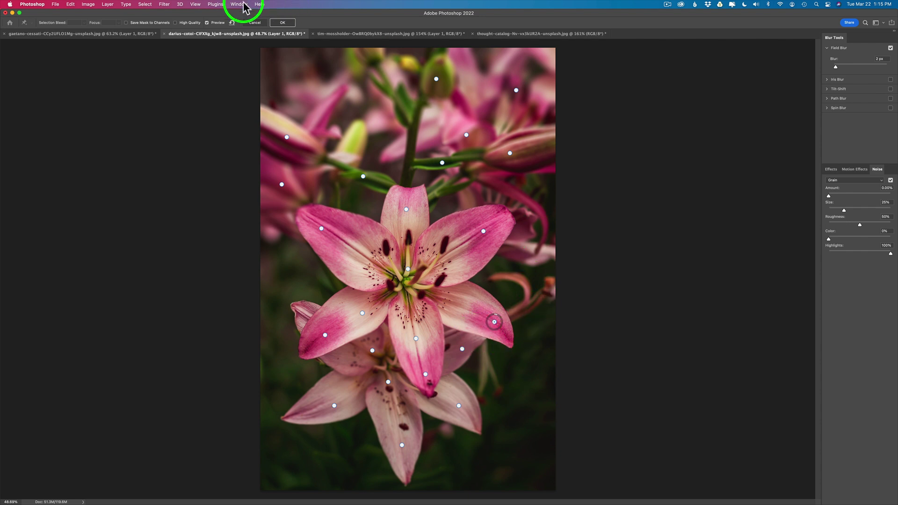
- Add a 4 px blur pin on the small left petal tip, comparing against the original
left_click(208, 22)
left_click(208, 23)
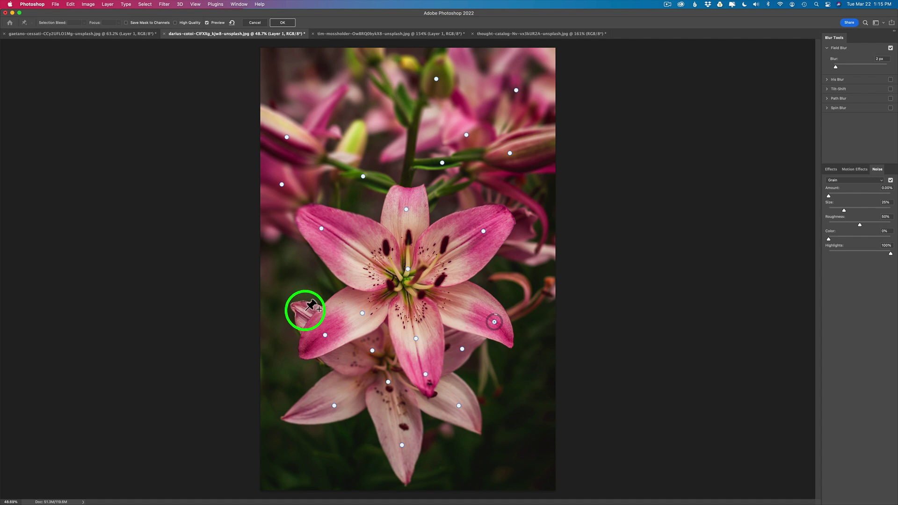
left_click(305, 310)
left_click_drag(310, 312, 309, 304)
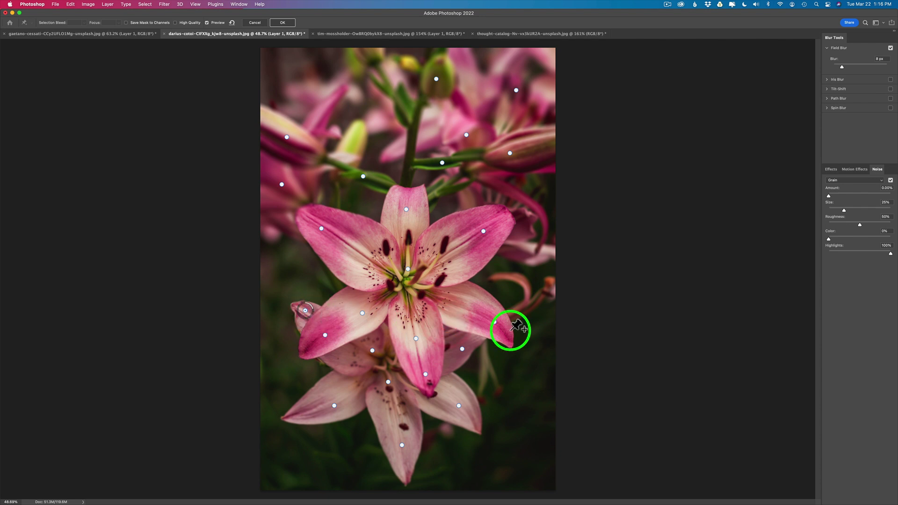
left_click(207, 22)
left_click(207, 23)
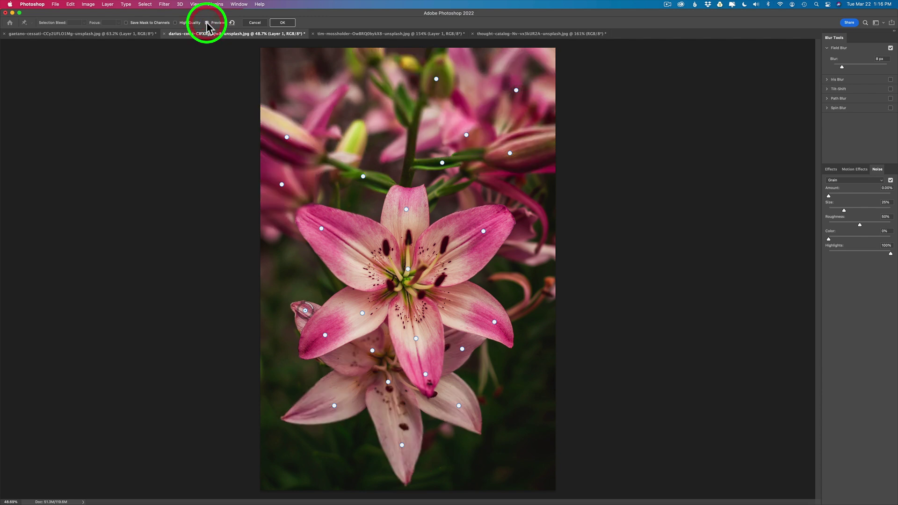
- Add a 13 px pin on the left petal tip, then move the sharp pin onto the upper-left petal tip at 0 px
left_click(298, 323)
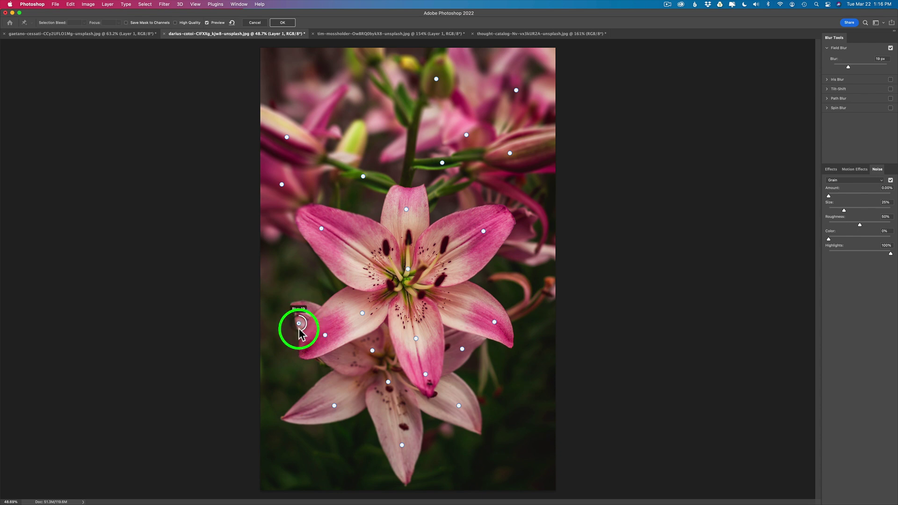
left_click(299, 326)
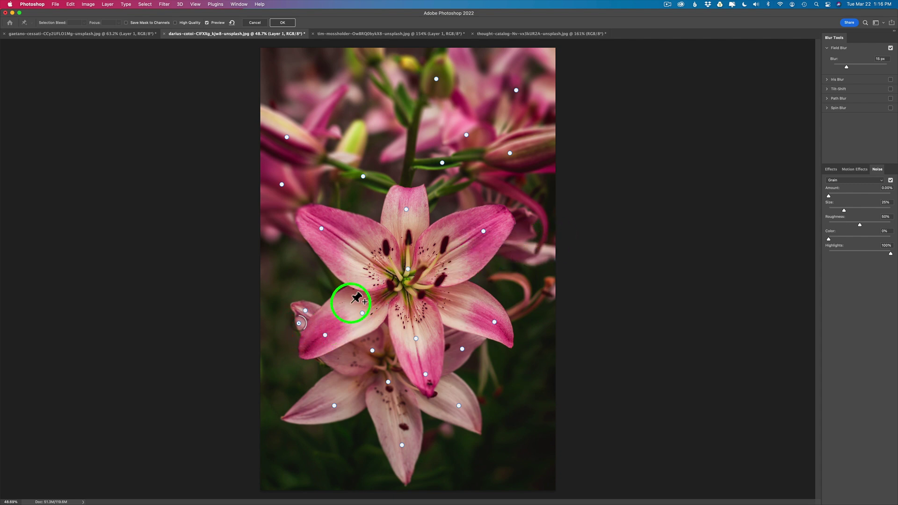
left_click_drag(304, 334, 305, 333)
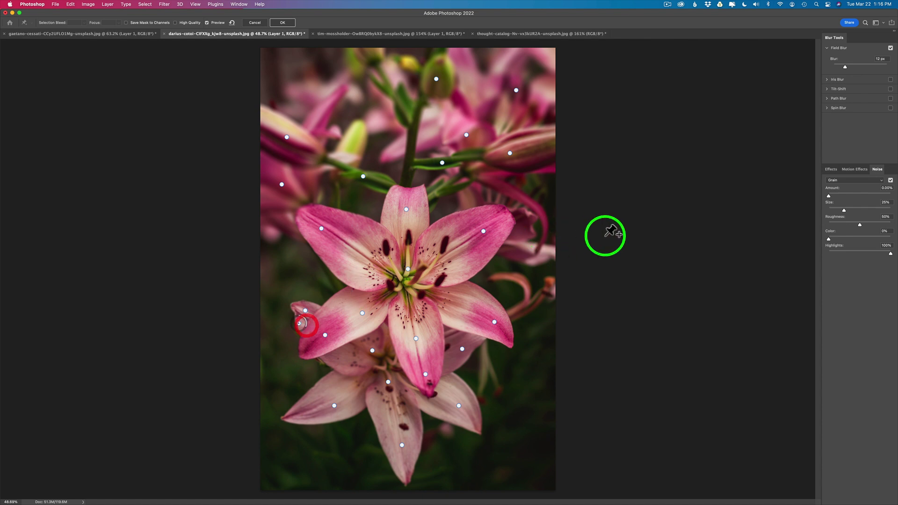
left_click(208, 23)
left_click(207, 23)
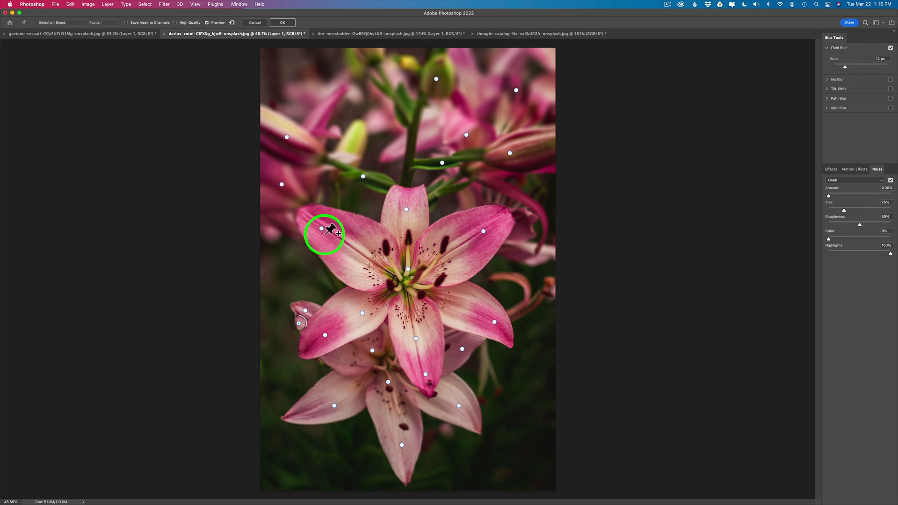
left_click_drag(320, 228, 309, 216)
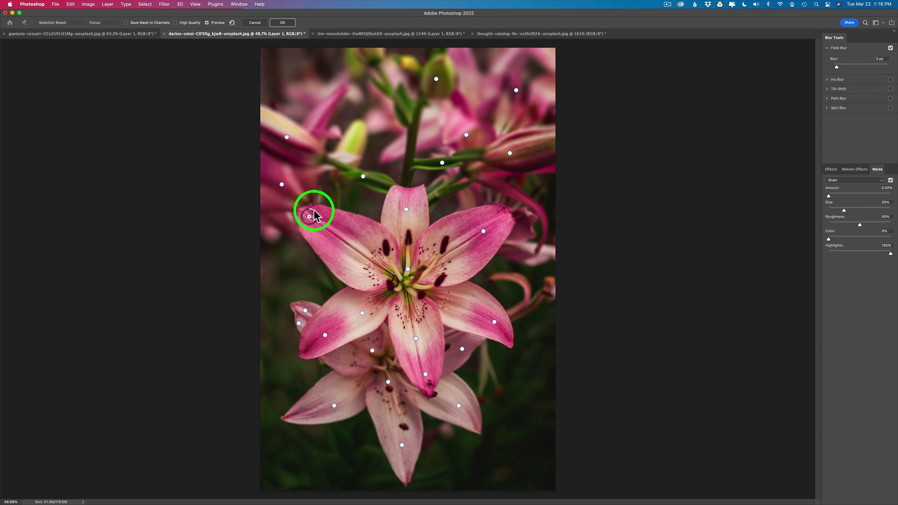
left_click_drag(312, 215, 311, 215)
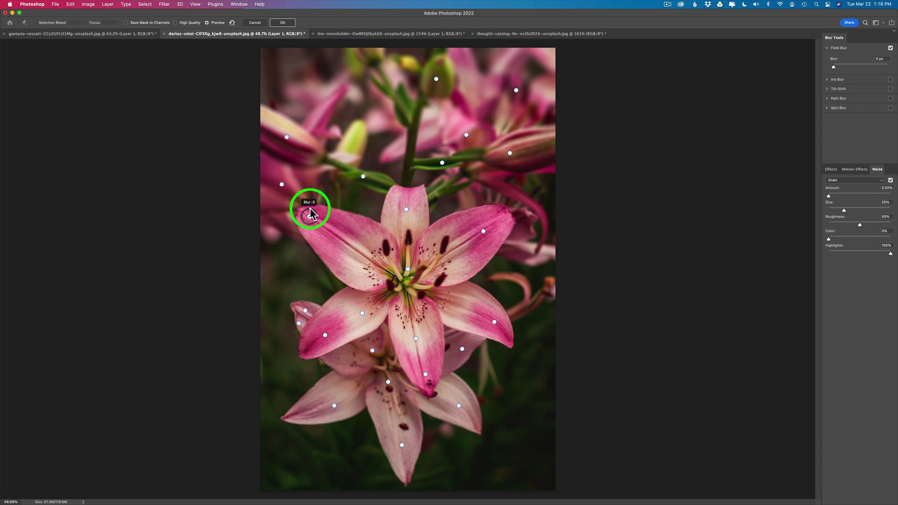
- Heavily blur the lower-right, bottom-left and left background, then set a 9 px pin on the lower lily's left petal
left_click(524, 410)
left_click_drag(529, 415, 516, 408)
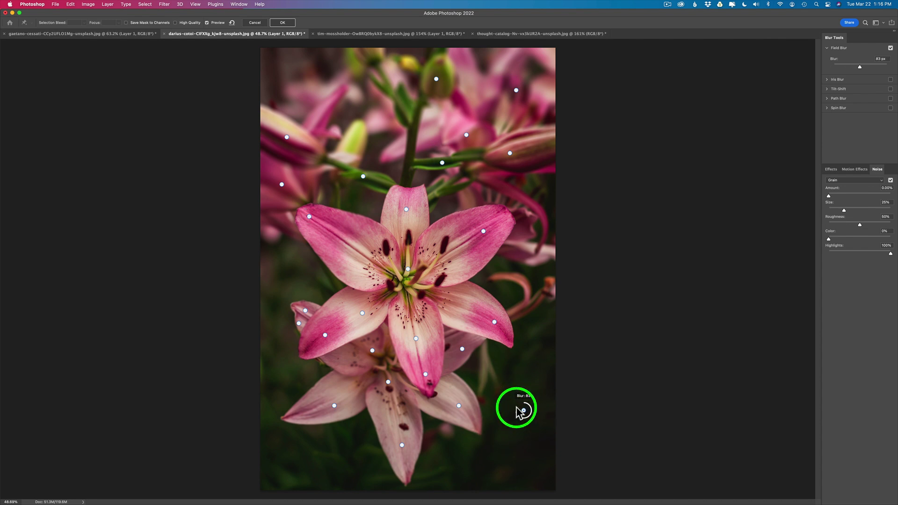
left_click_drag(520, 415, 520, 415)
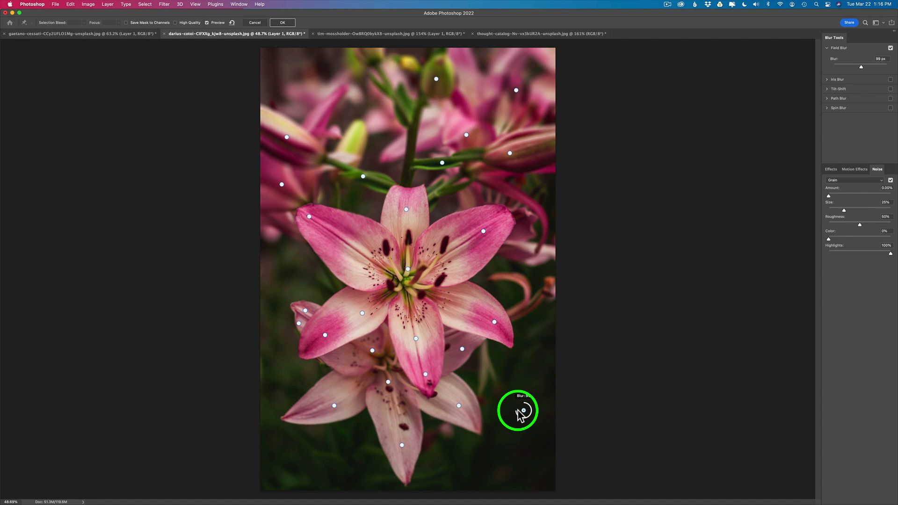
left_click(317, 468)
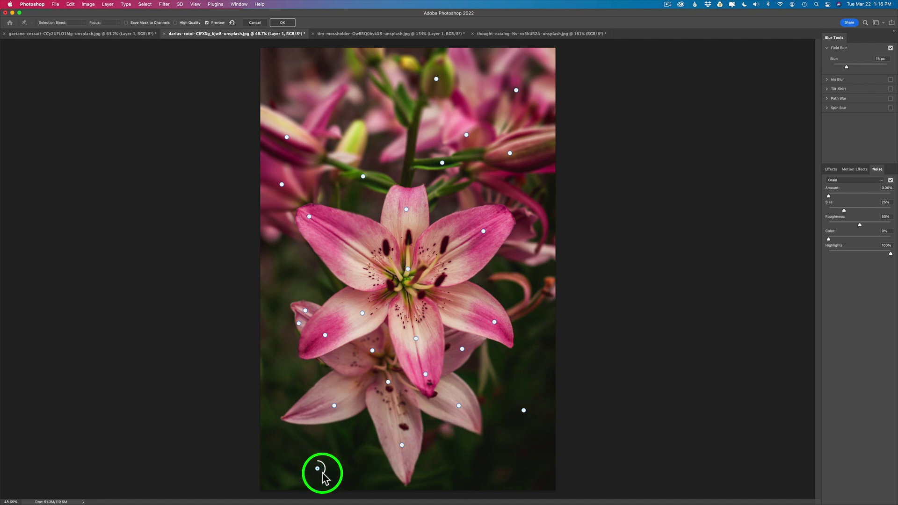
left_click_drag(322, 471, 307, 472)
left_click(277, 374)
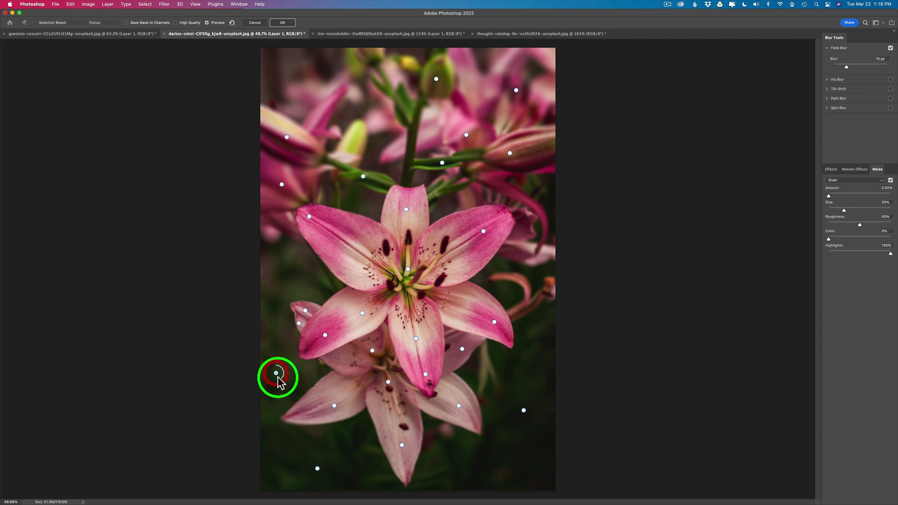
left_click_drag(278, 379, 266, 377)
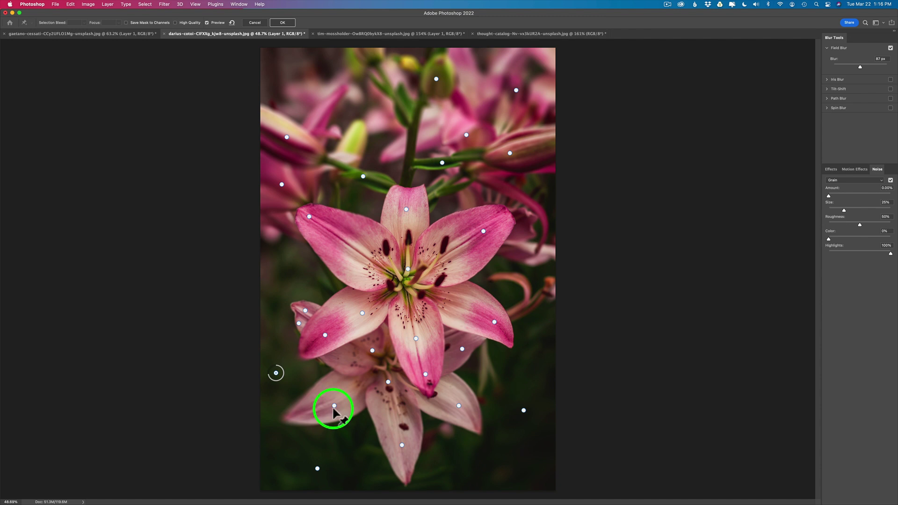
left_click_drag(333, 409, 310, 407)
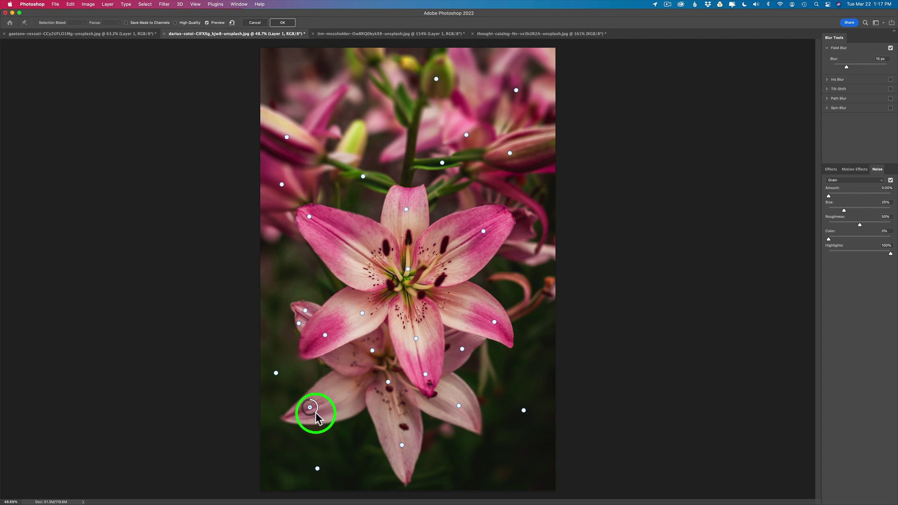
left_click_drag(316, 413, 319, 407)
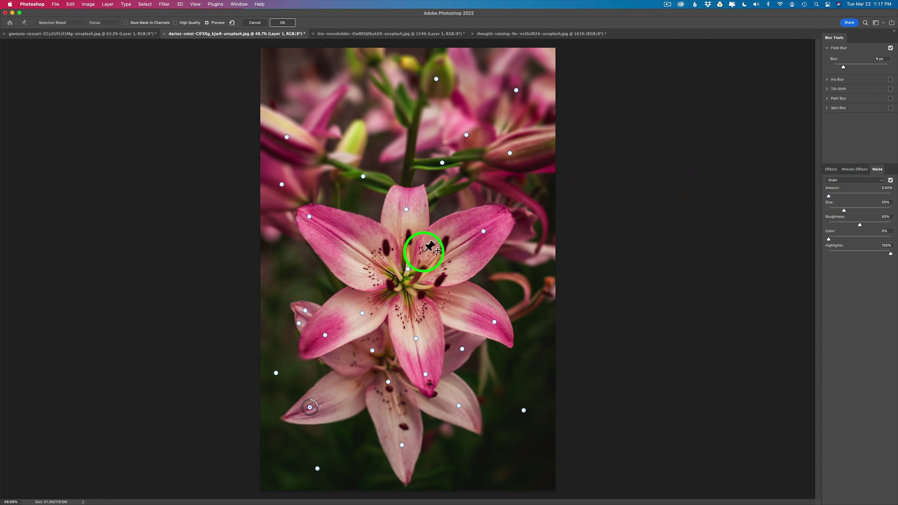
- Add Grain noise to the Field Blur with the Amount set to about 6.78%
scroll(429, 248, "up", 3)
scroll(428, 248, "up", 3)
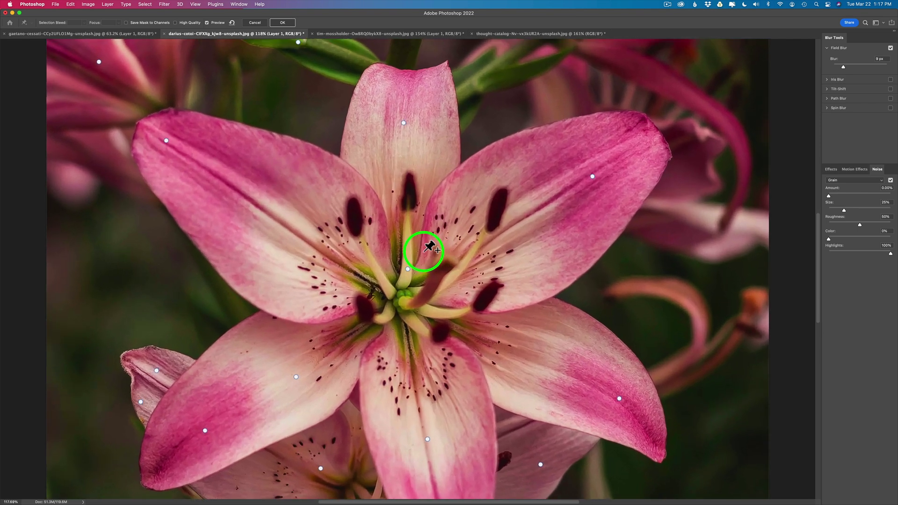
scroll(429, 248, "up", 5)
scroll(429, 248, "down", 2)
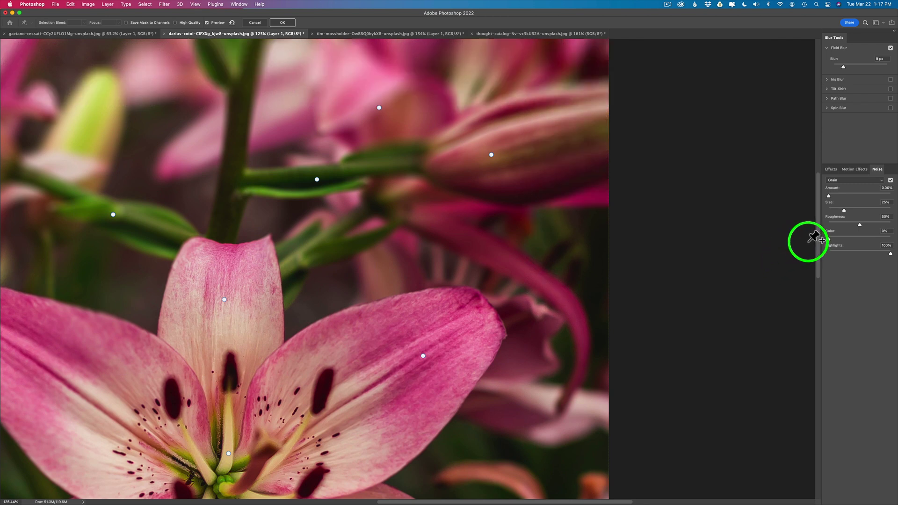
left_click(846, 183)
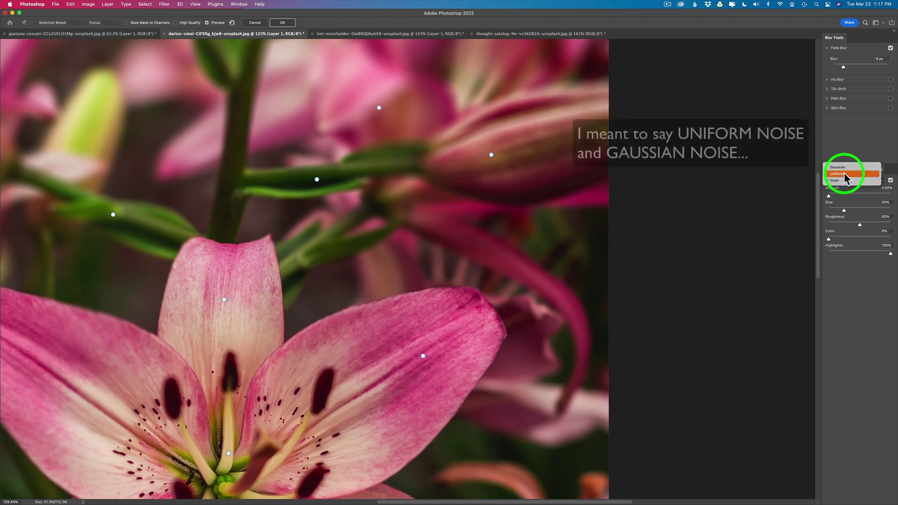
left_click(845, 181)
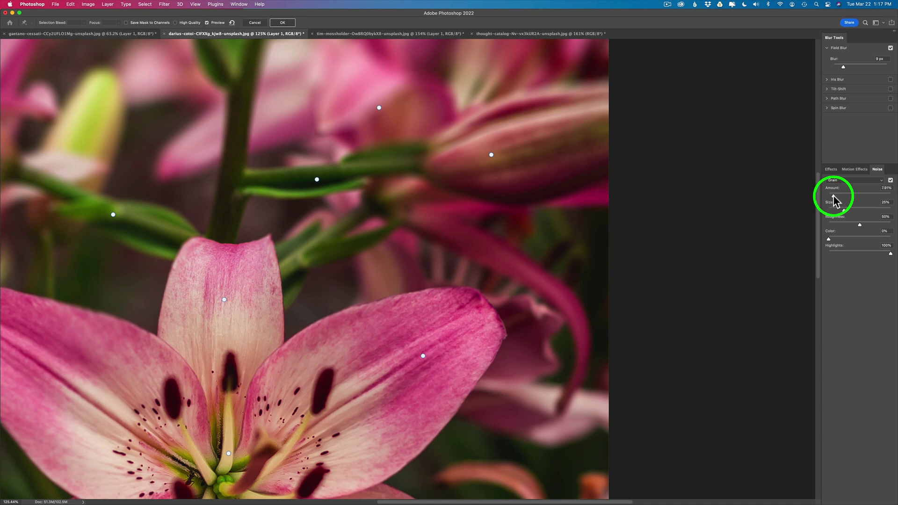
mouse_move(830, 200)
left_mouse_down()
mouse_move(866, 201)
mouse_move(832, 201)
left_mouse_up()
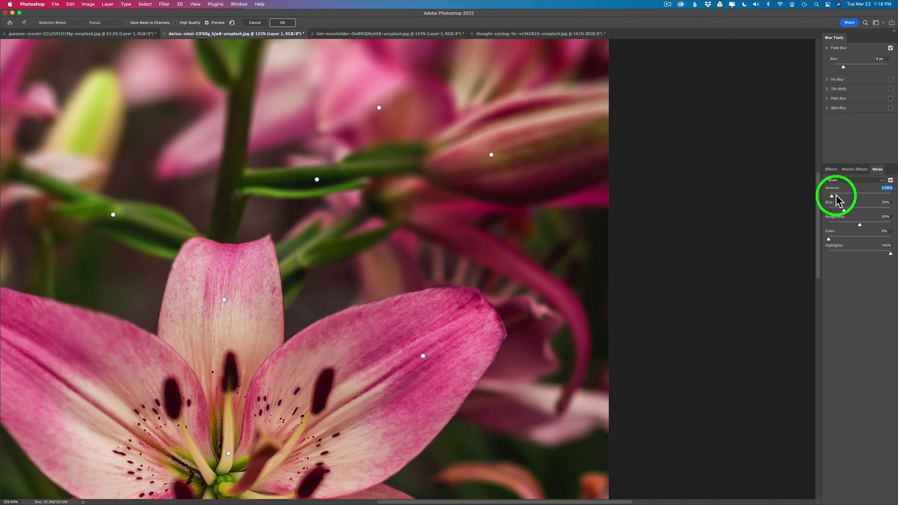
left_click_drag(832, 195, 833, 195)
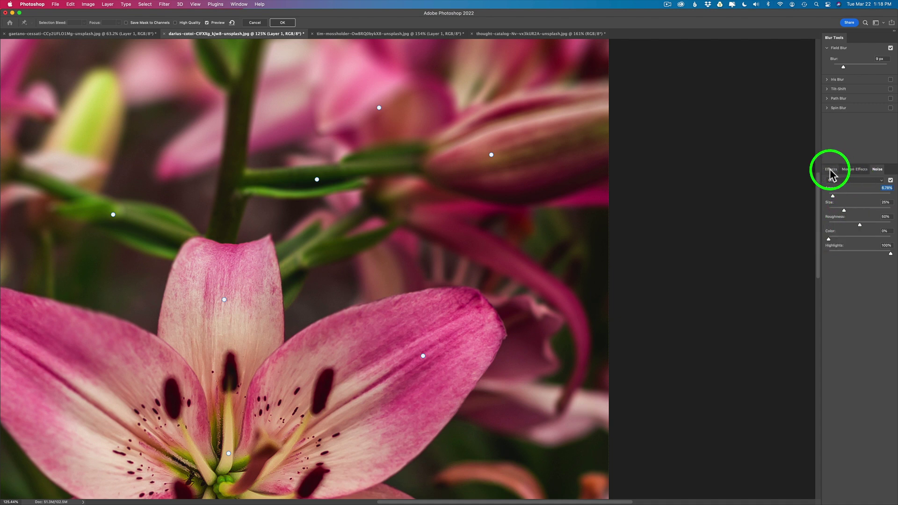
- Look over the Motion and Bokeh effect options before returning to the Noise settings
left_click(857, 170)
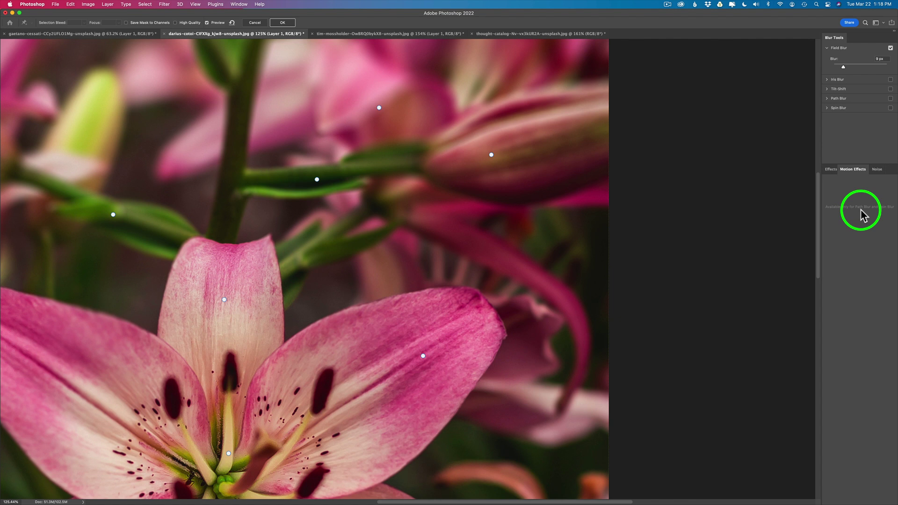
left_click(833, 171)
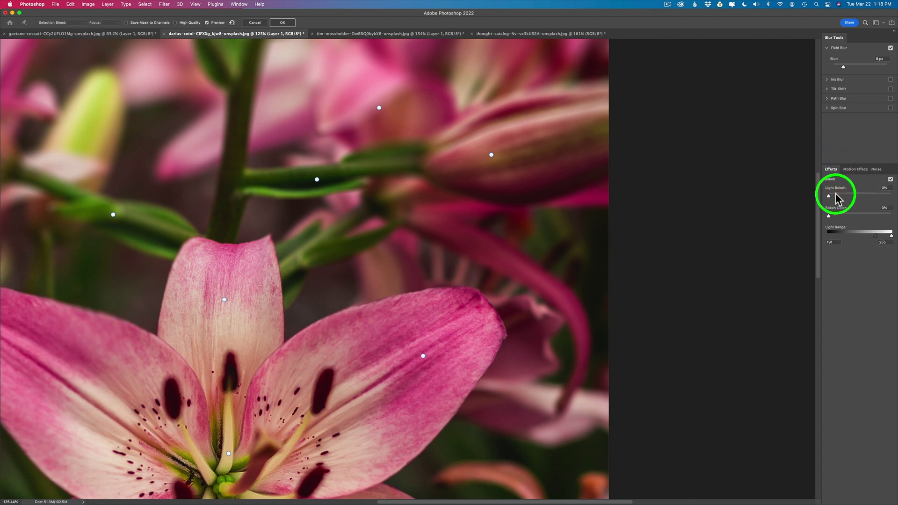
left_click(877, 169)
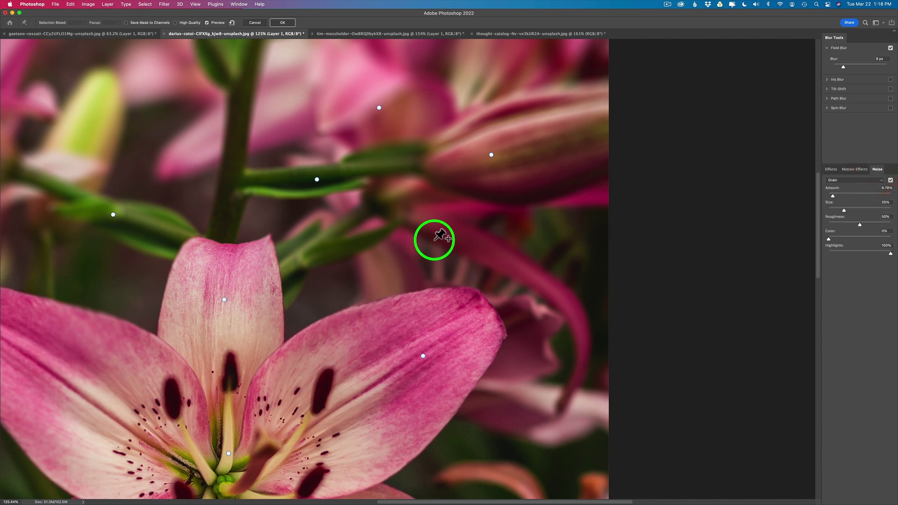
- Fit the photo, add a 2 px pin on the lower-left petal, and raise the stem pin's blur to 27 px
key("super+0")
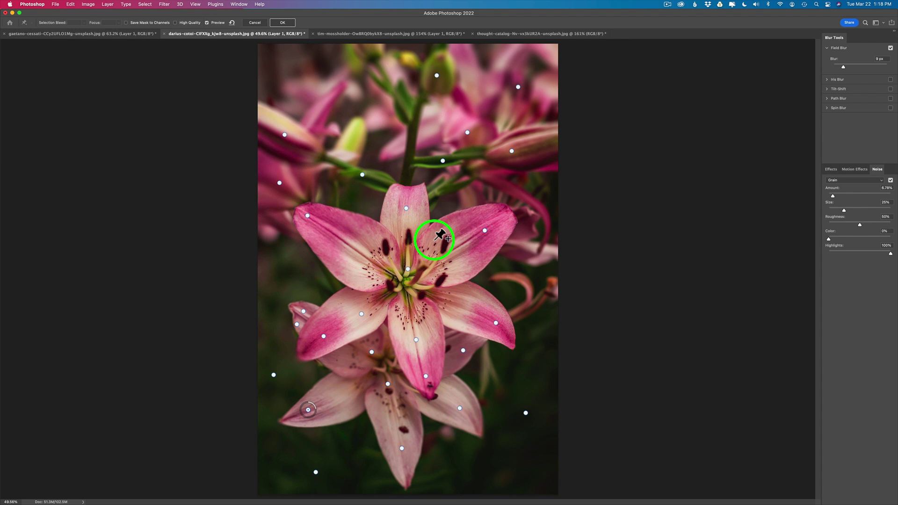
left_click(309, 349)
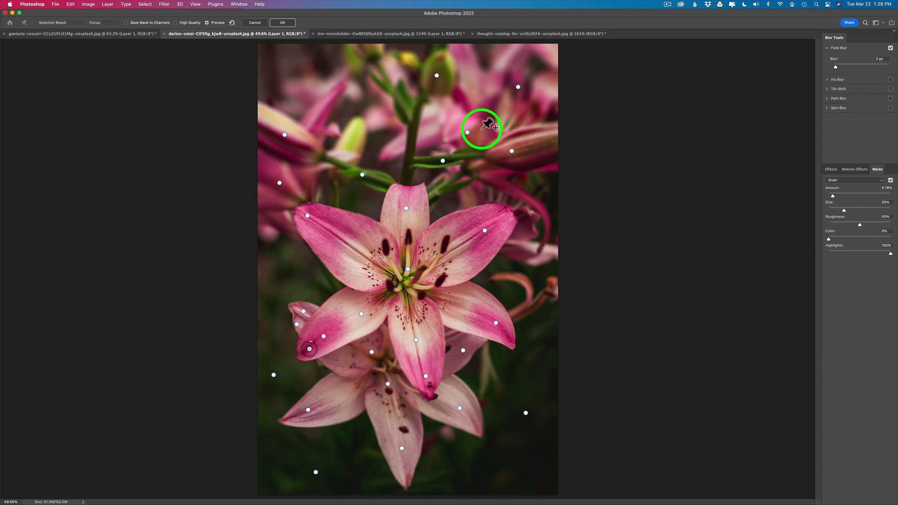
left_click(443, 162)
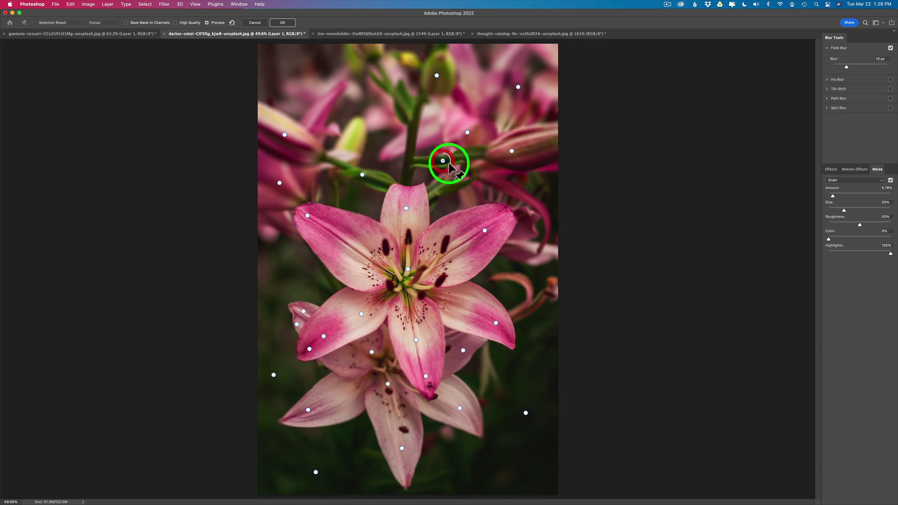
left_click_drag(449, 166, 443, 164)
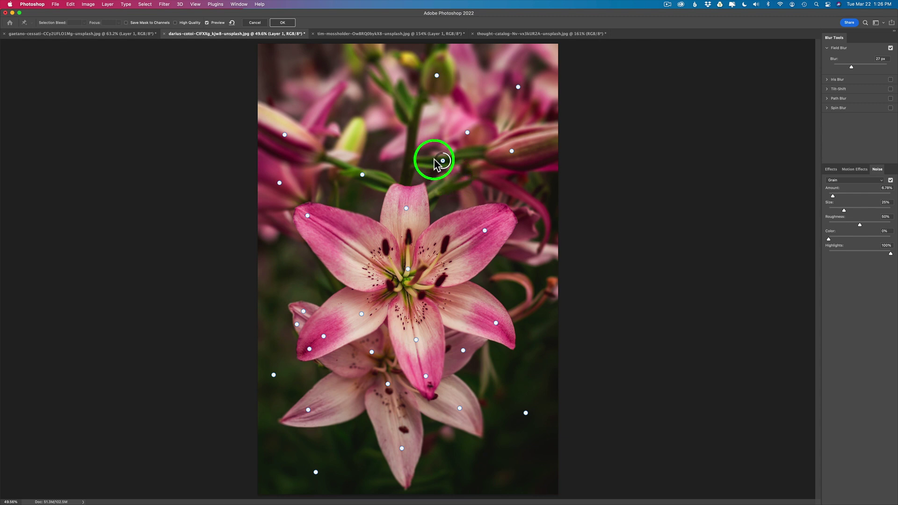
- Commit the Field Blur on Layer 1, then compare it with the sharp original and keep the blur visible
left_click(282, 23)
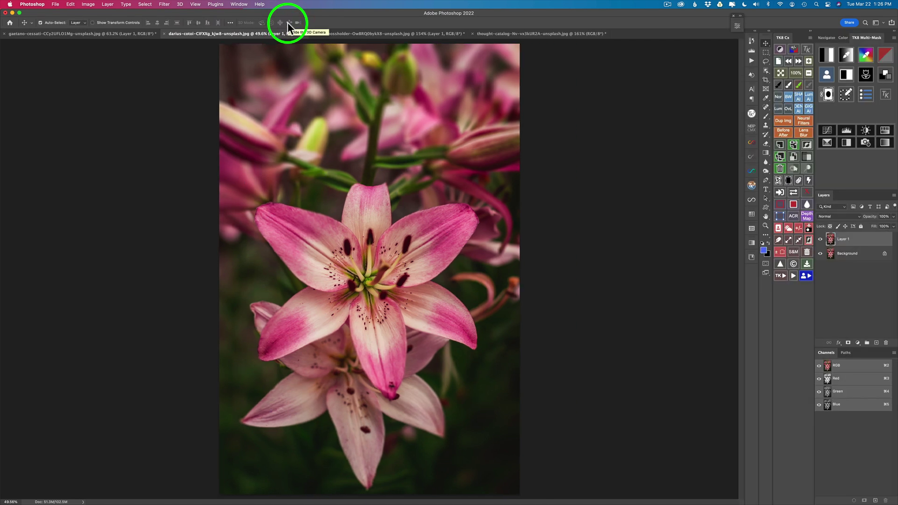
left_click(819, 240)
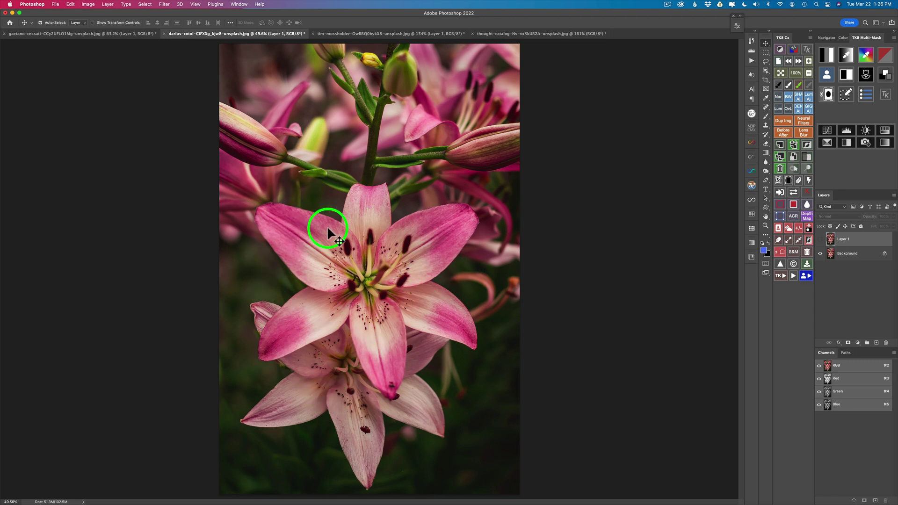
left_click(820, 240)
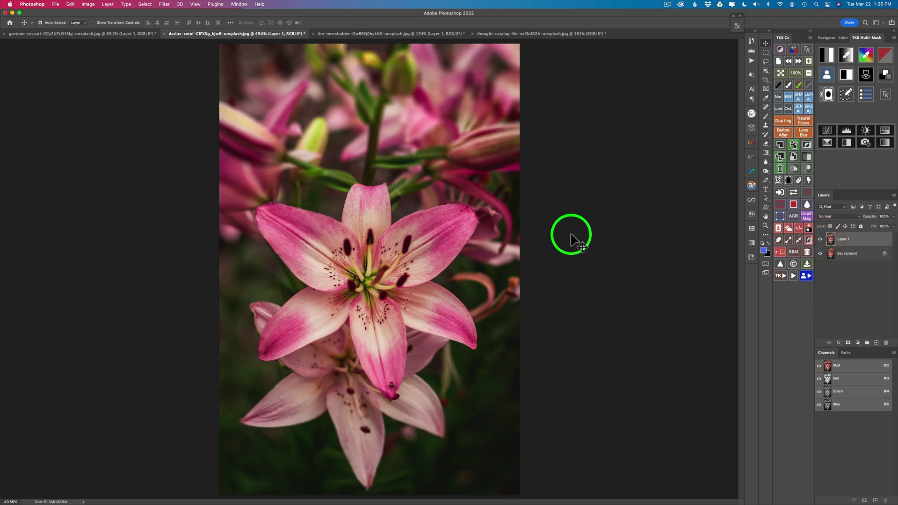